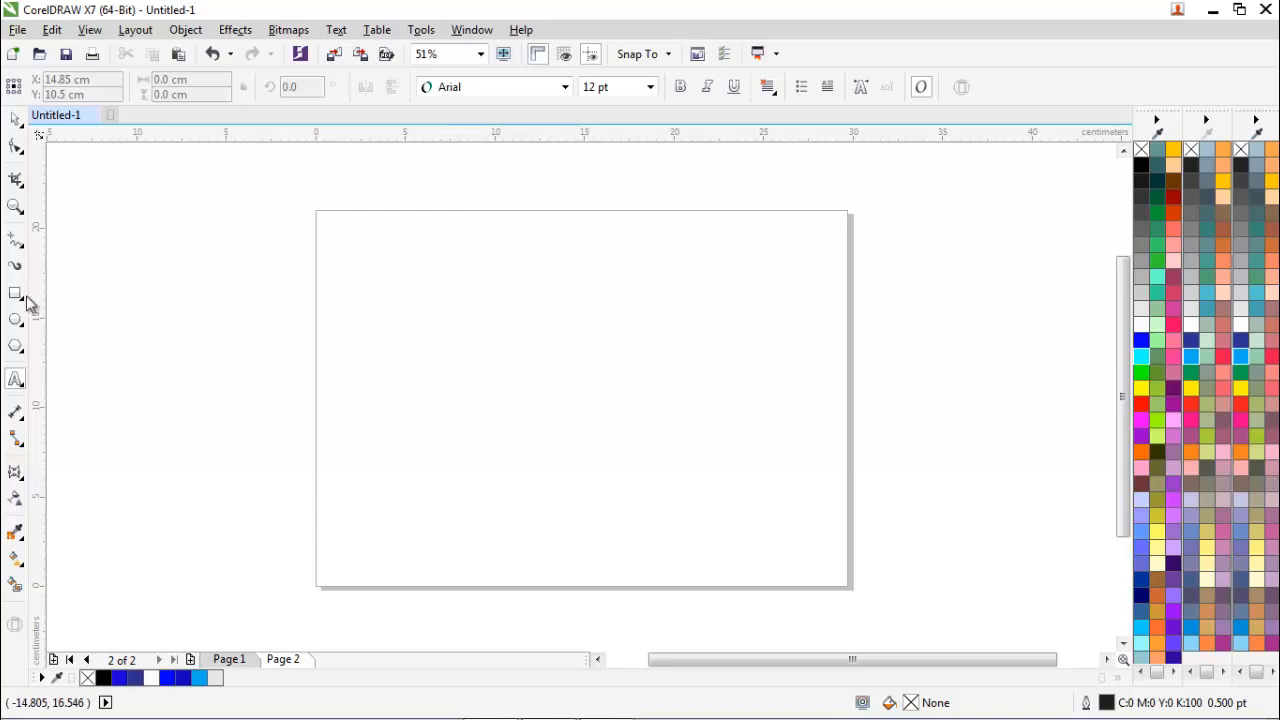
Draw a rectangle over the page, size it to 29.7 × 21 cm and centre it on the page
click(15, 293)
drag(310, 212, 846, 587)
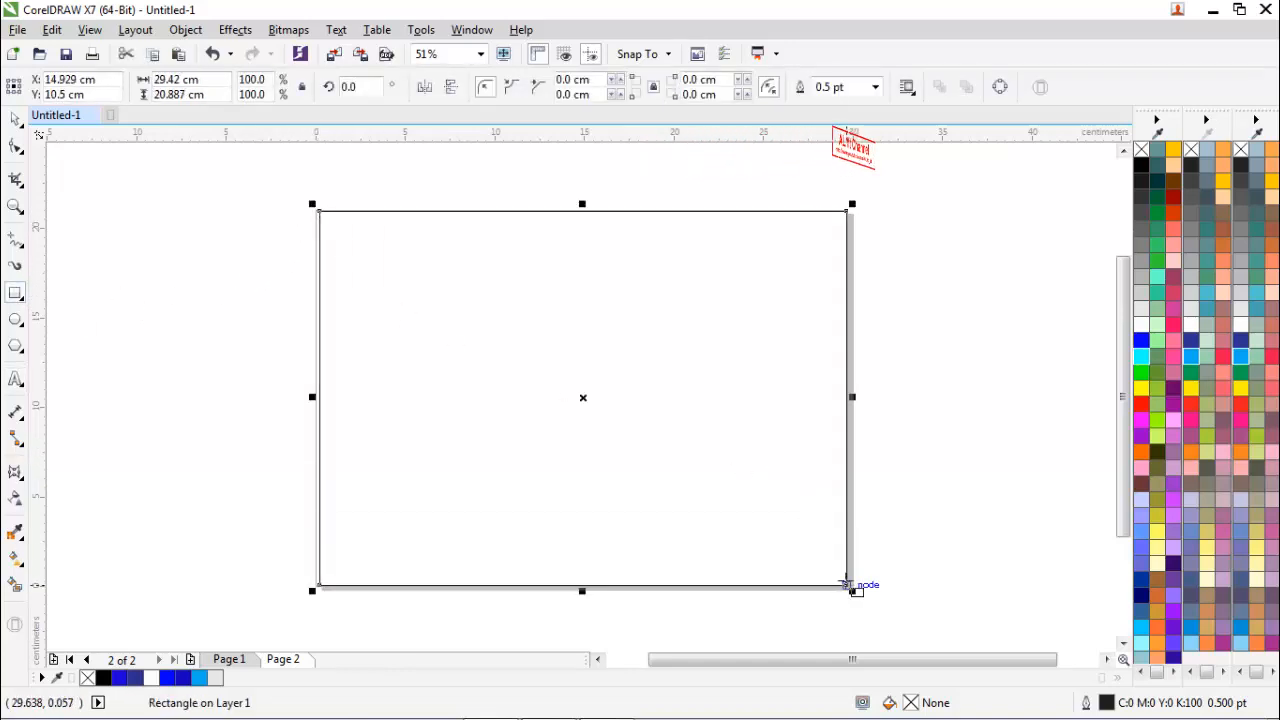
double_click(179, 79)
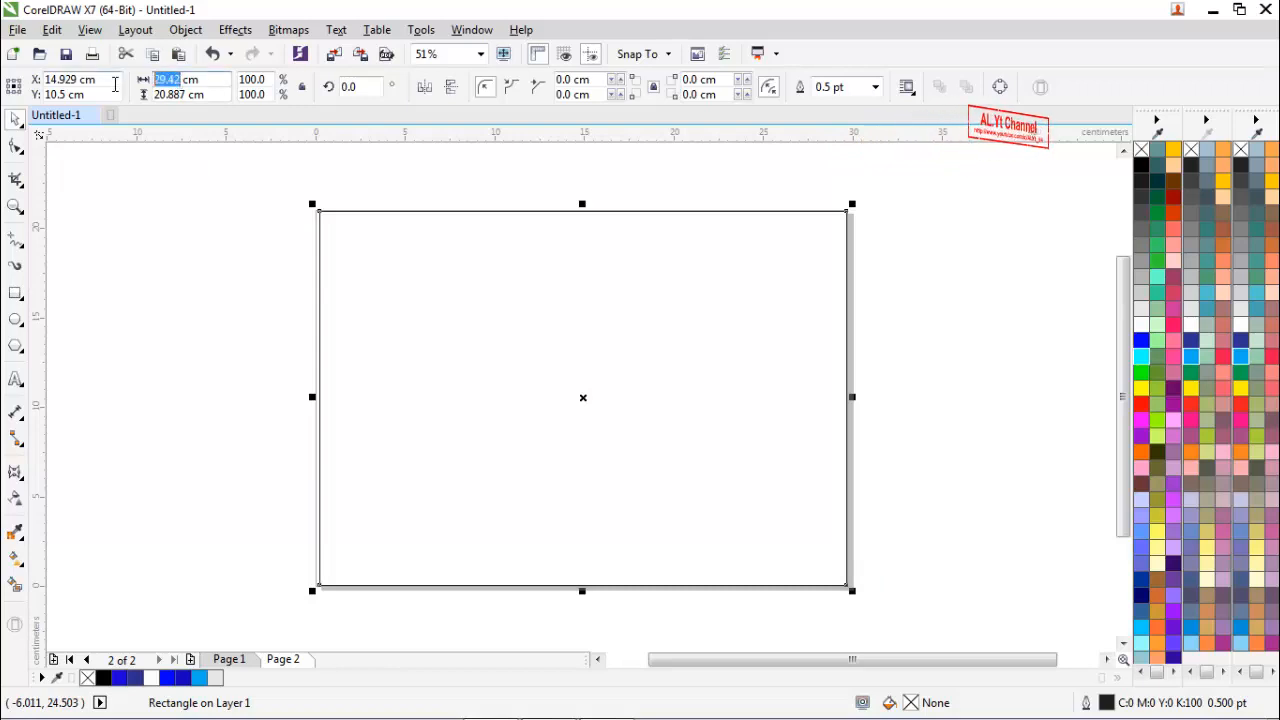
text(29)
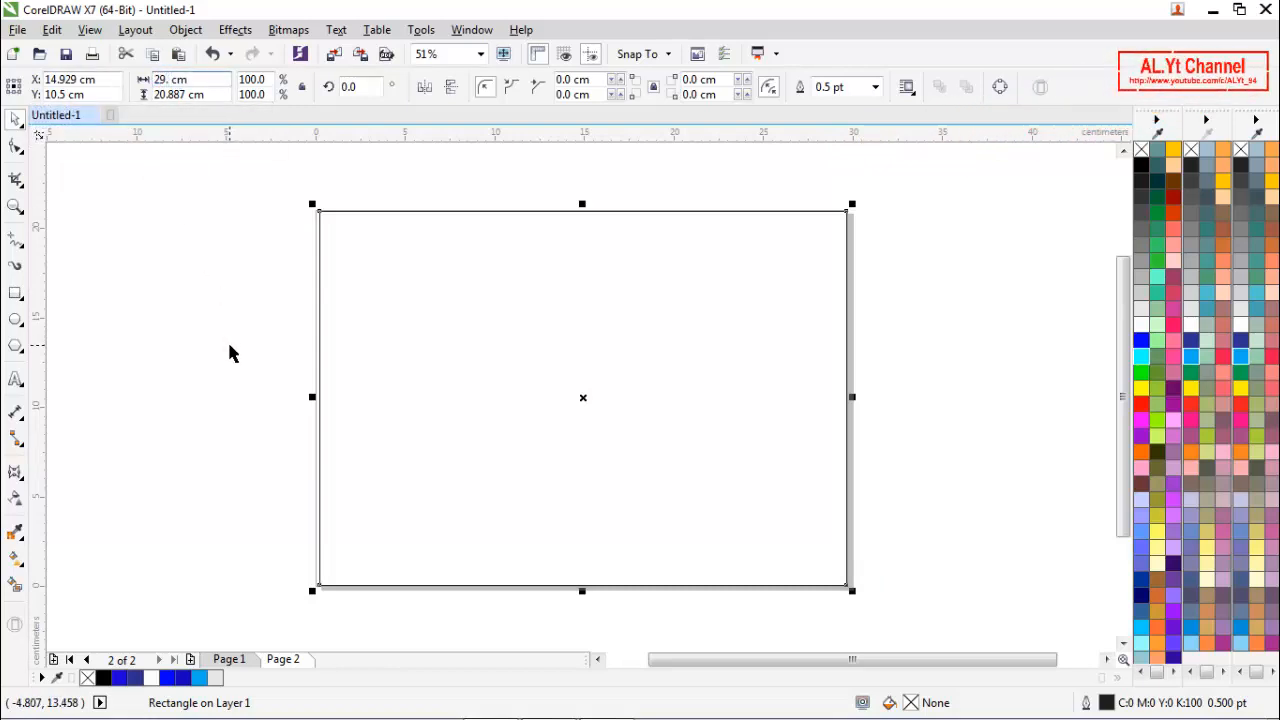
key(Tab)
text(21)
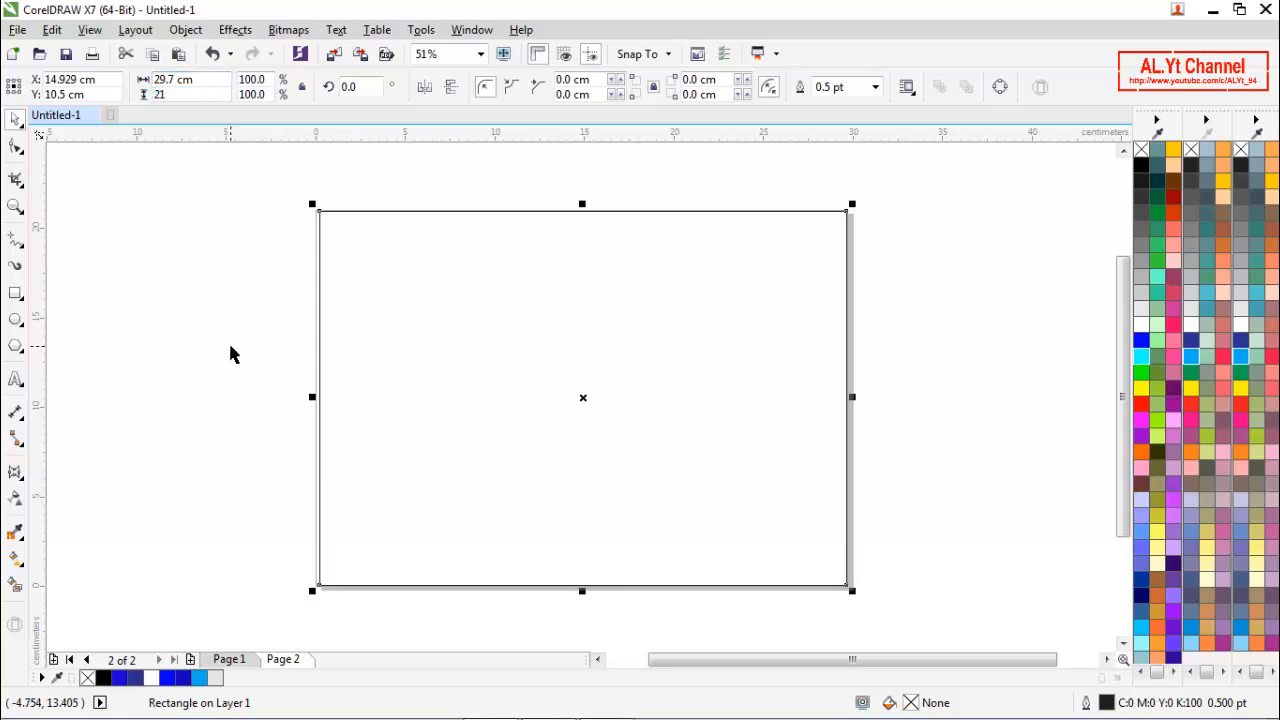
key(Return)
key(p)
key(F6)
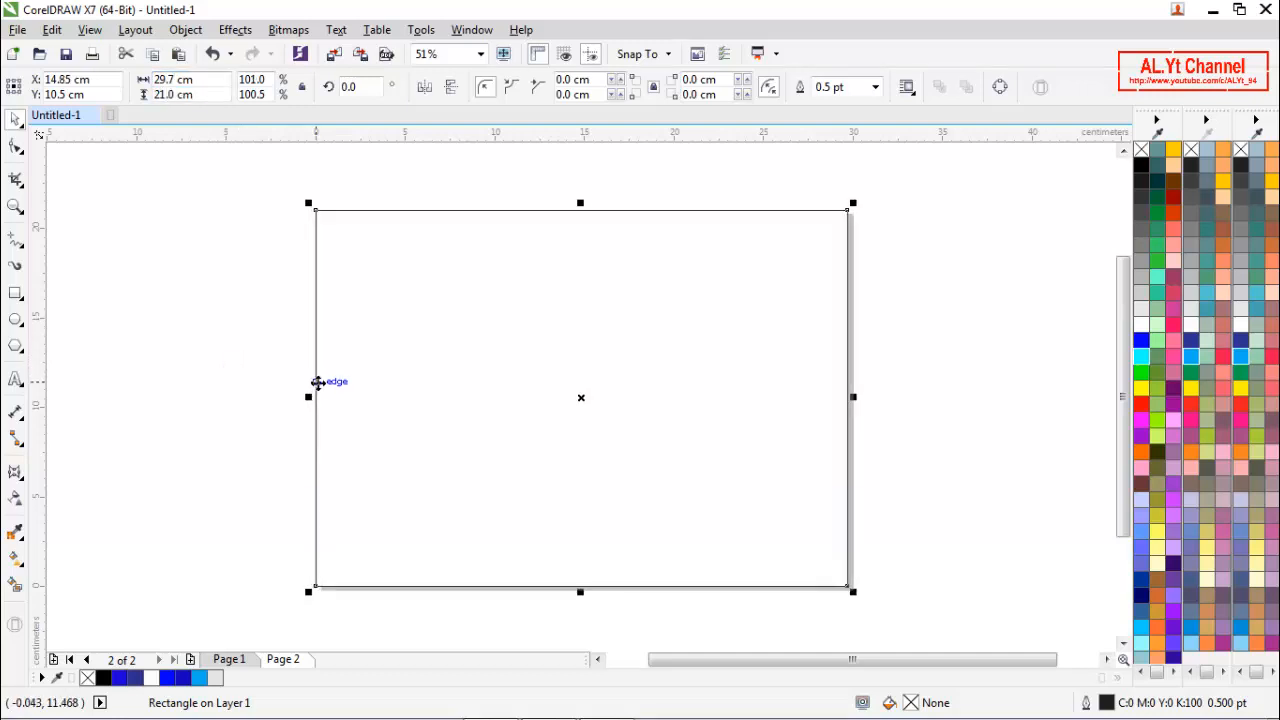
key(space)
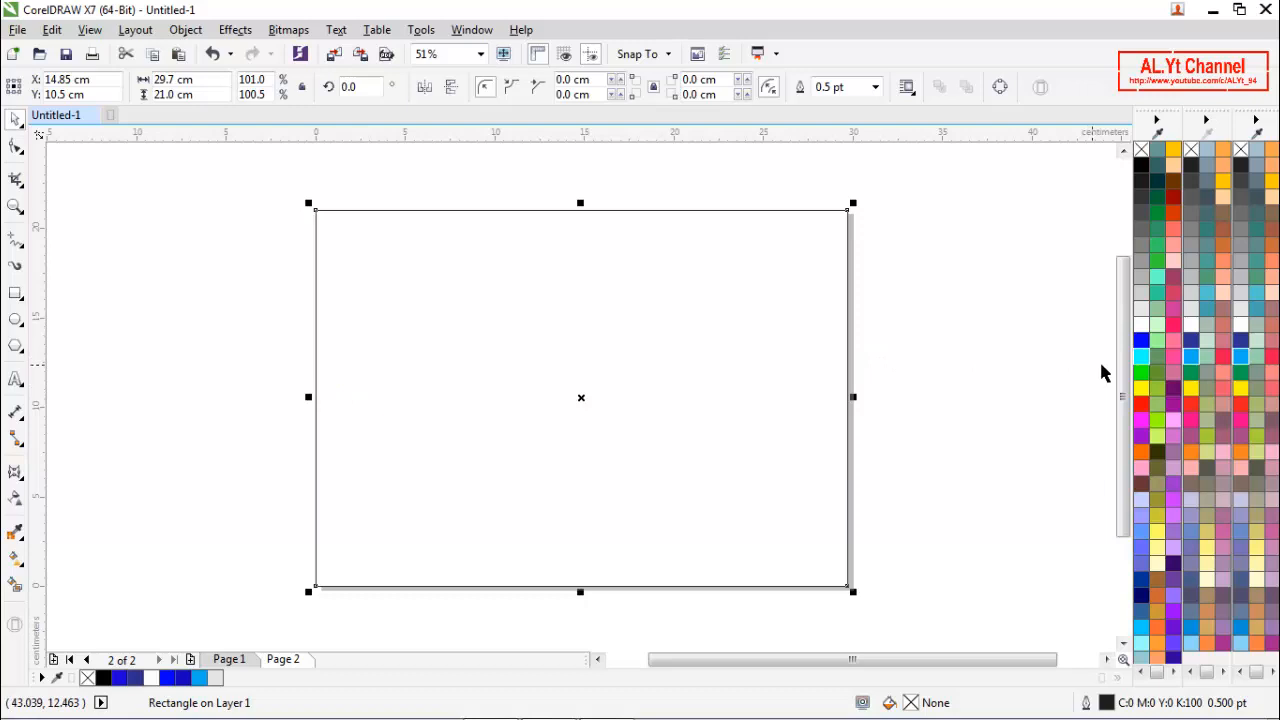
Fill the page-sized rectangle with 10% Black and remove its outline
click(1141, 310)
click(1140, 307)
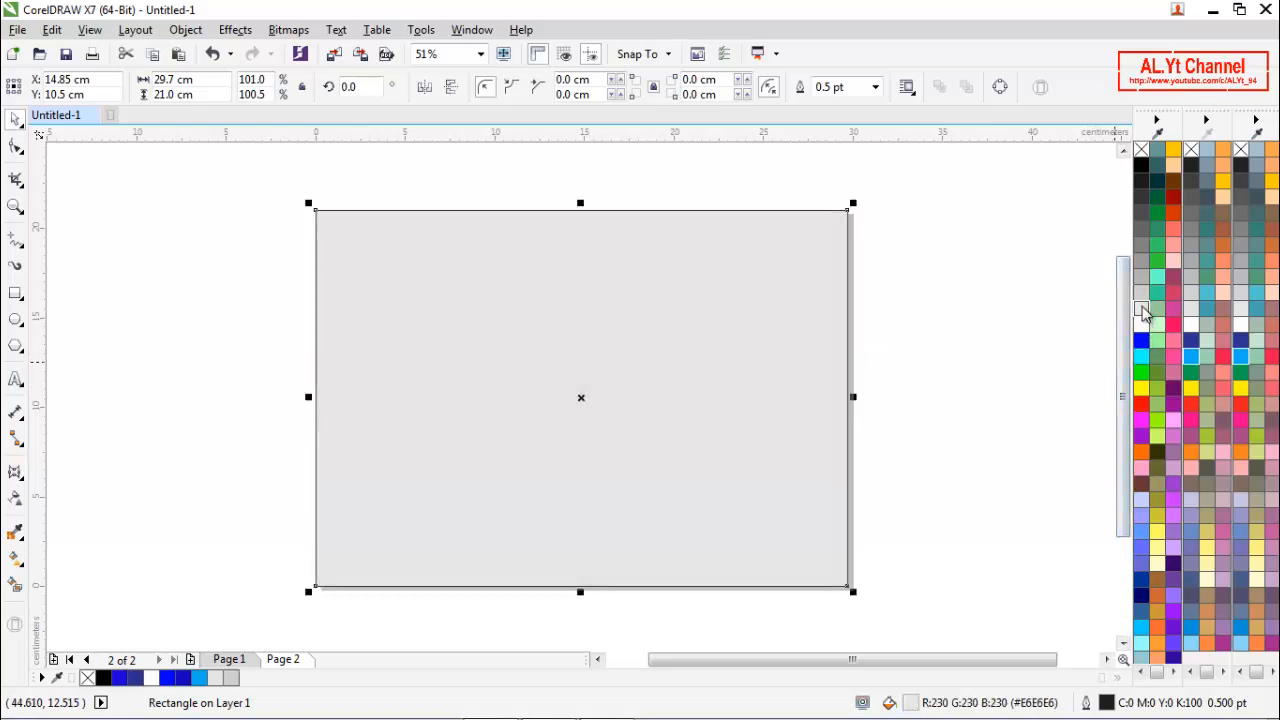
right_click(1141, 149)
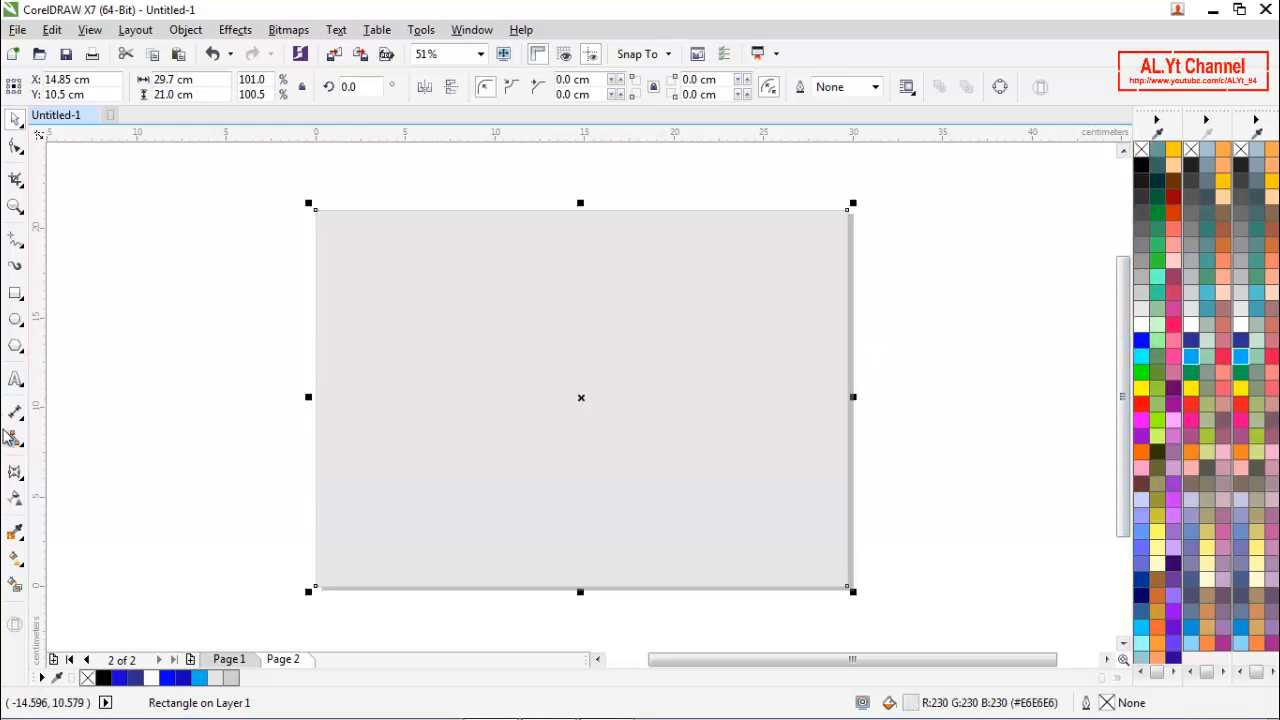
Give the rectangle an elliptical fountain fill with a white centre and darker grey outer colour, extending its edge beyond the page
click(16, 560)
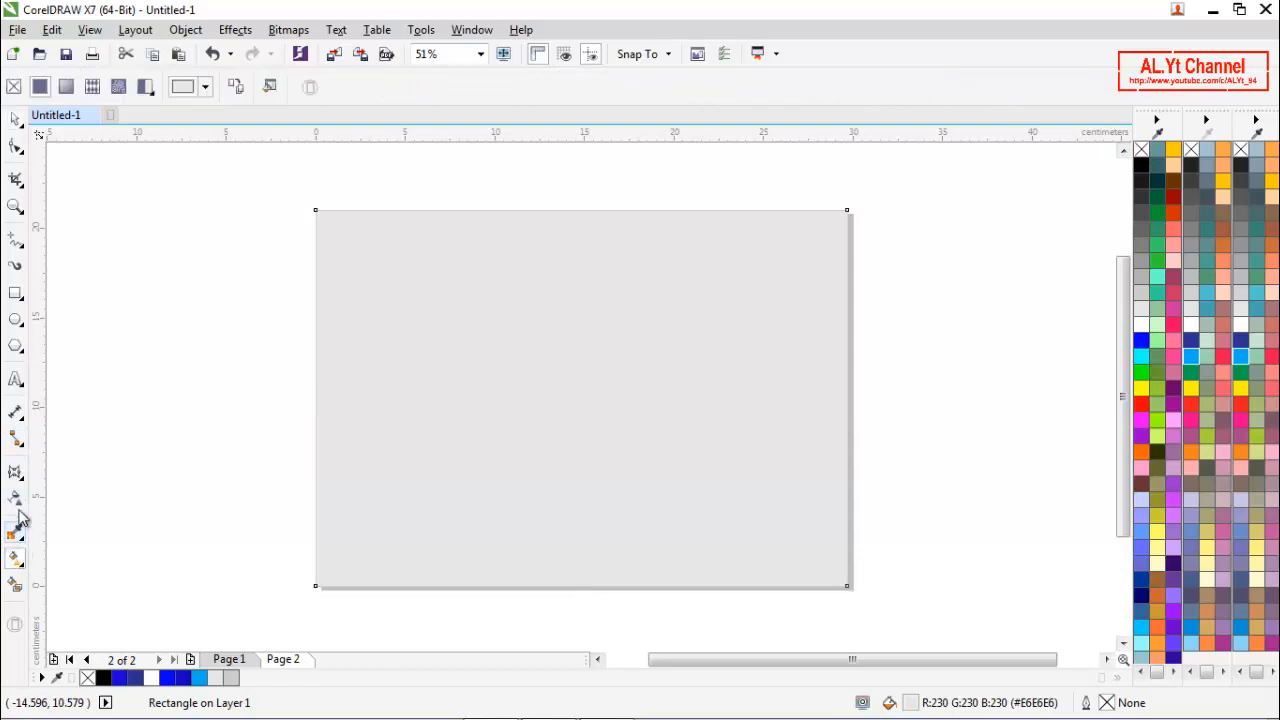
click(66, 86)
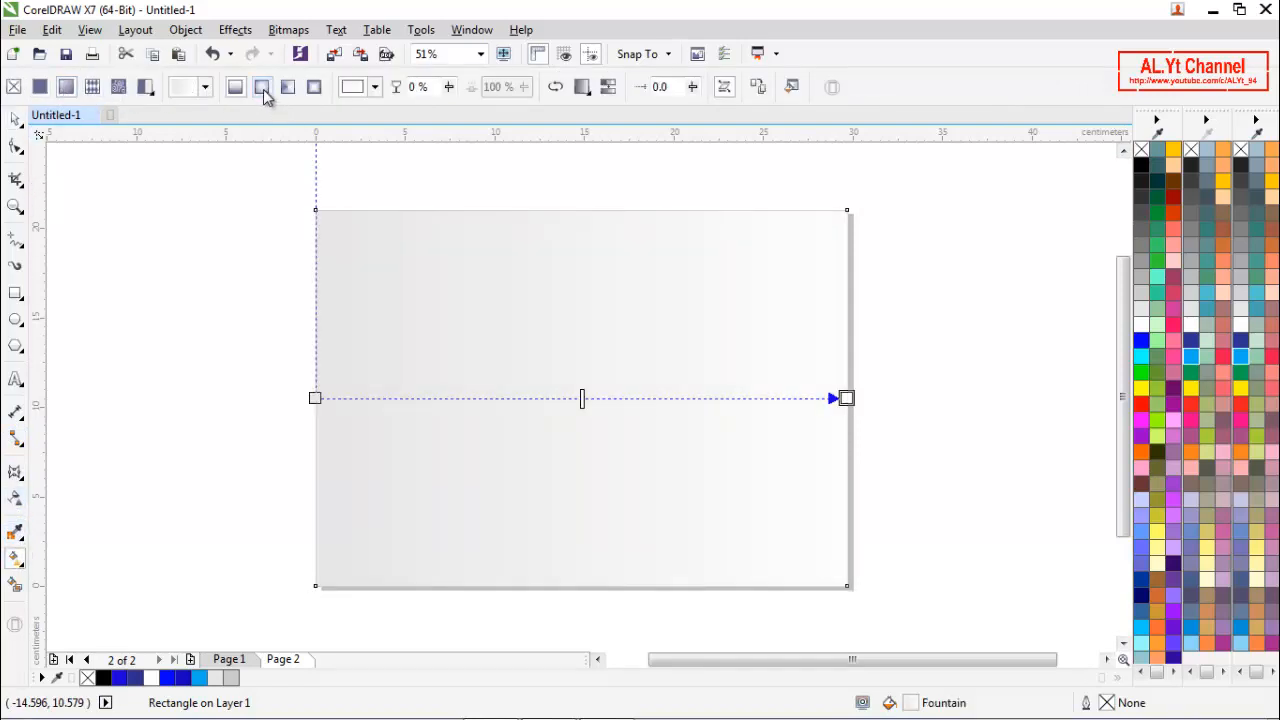
click(261, 87)
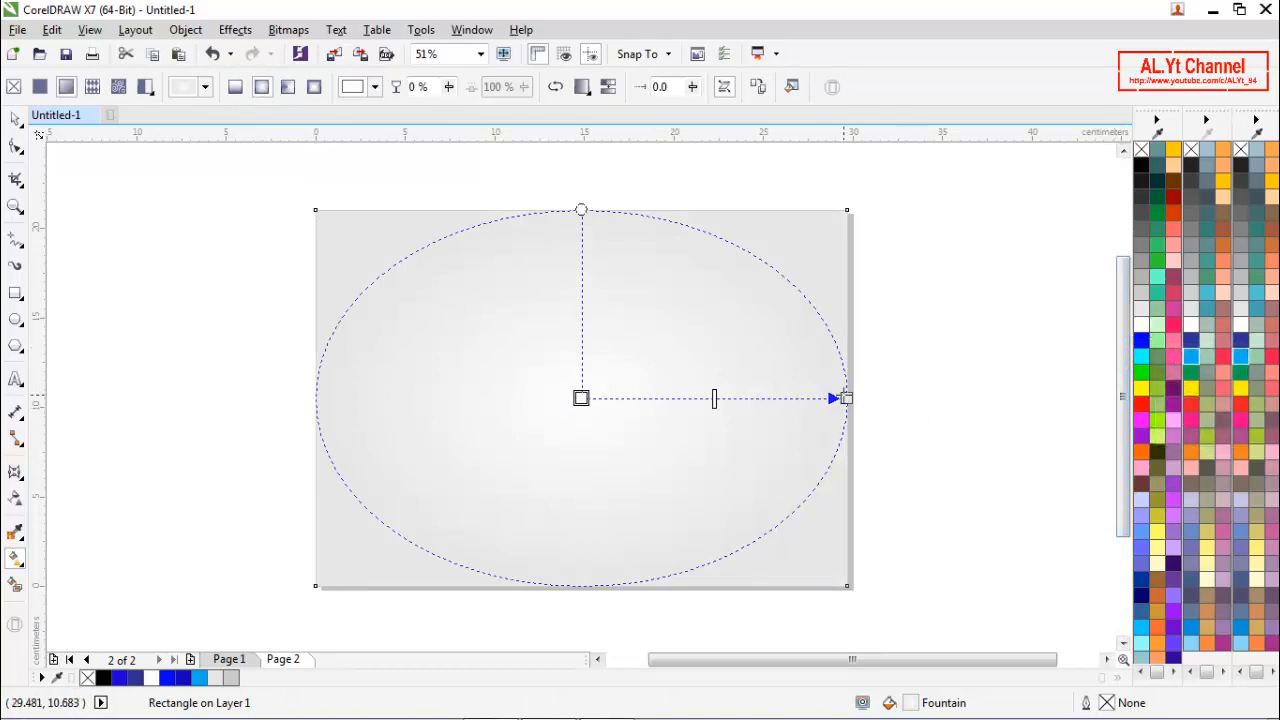
drag(846, 398, 874, 398)
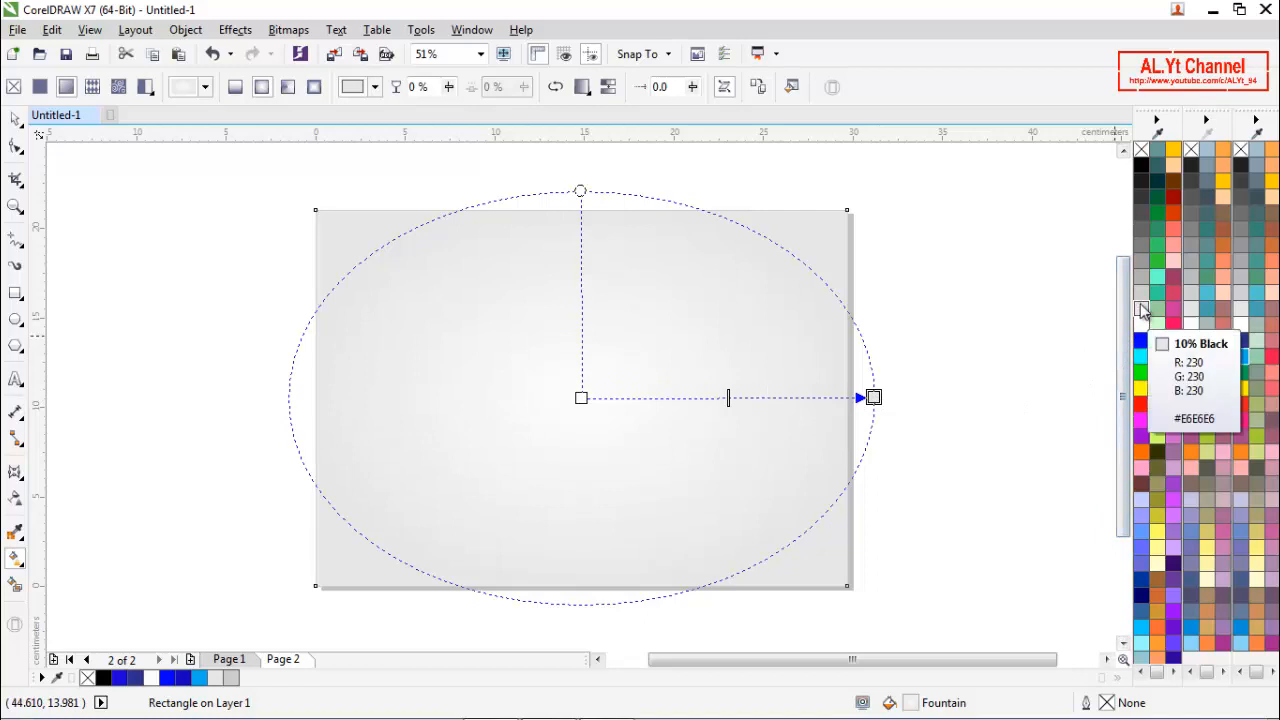
drag(1141, 313, 901, 397)
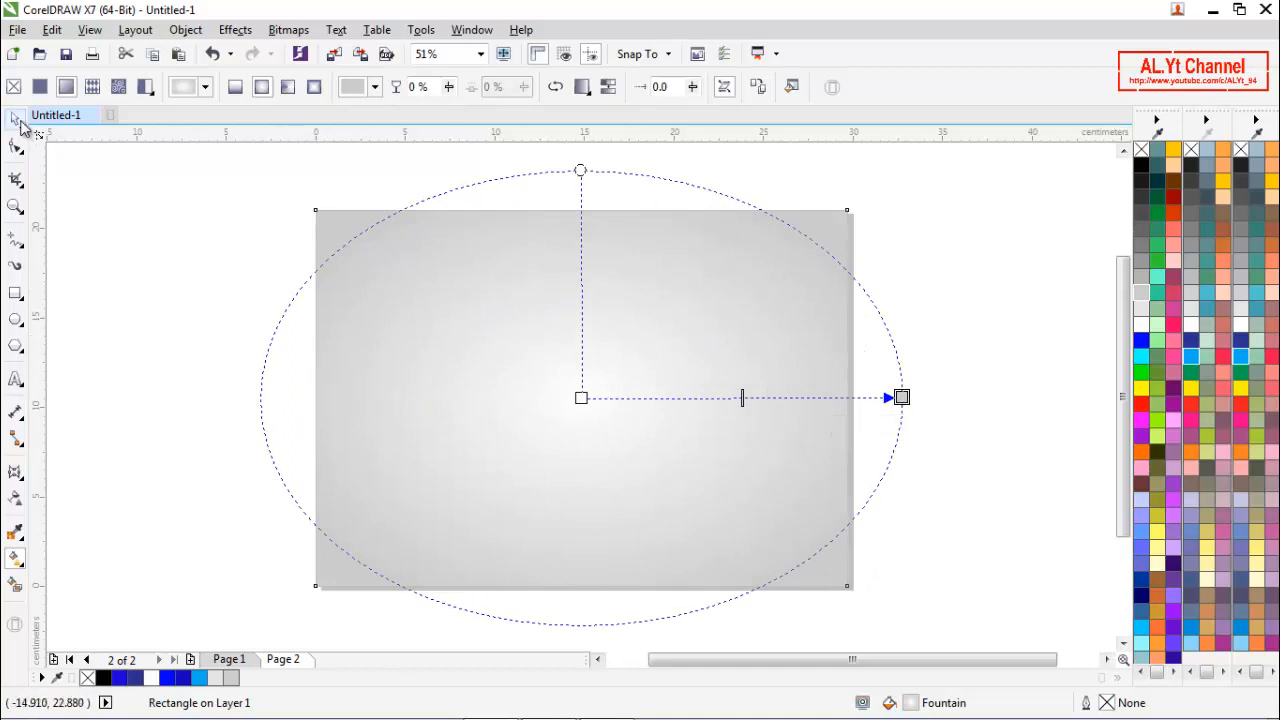
Lock the gradient background rectangle and deselect it
key(space)
click(103, 203)
right_click(557, 335)
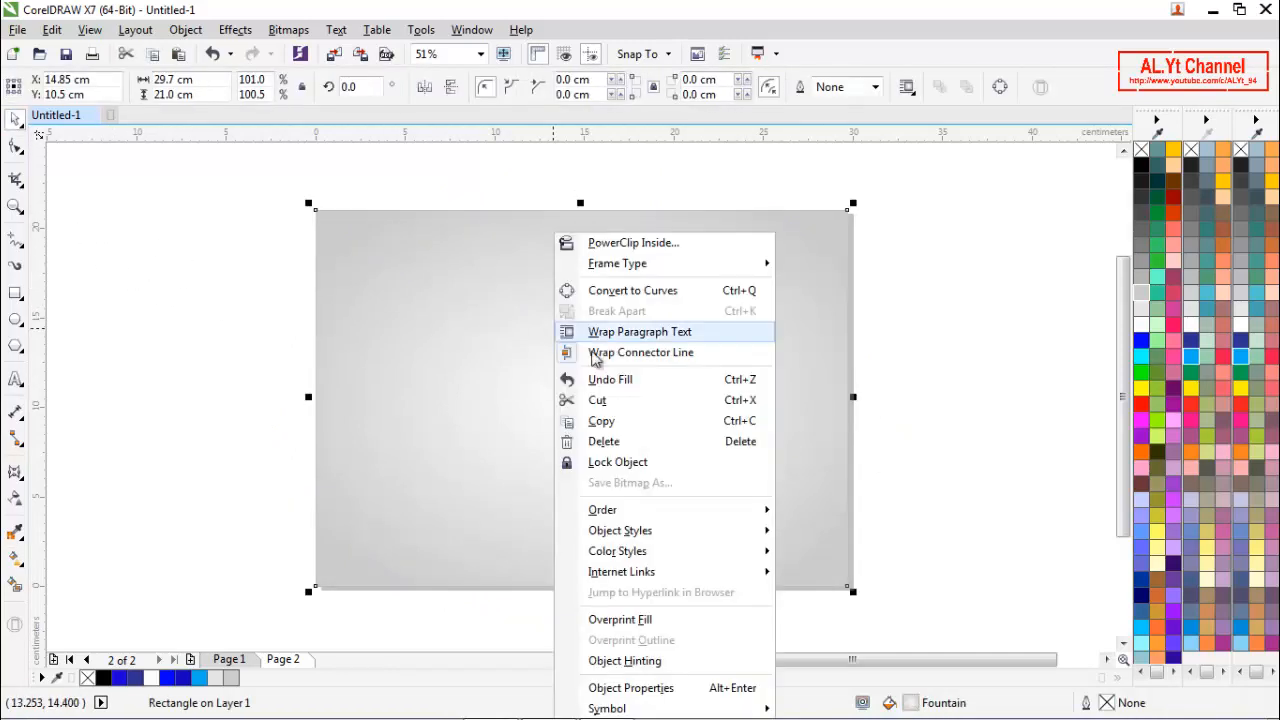
click(617, 462)
click(921, 358)
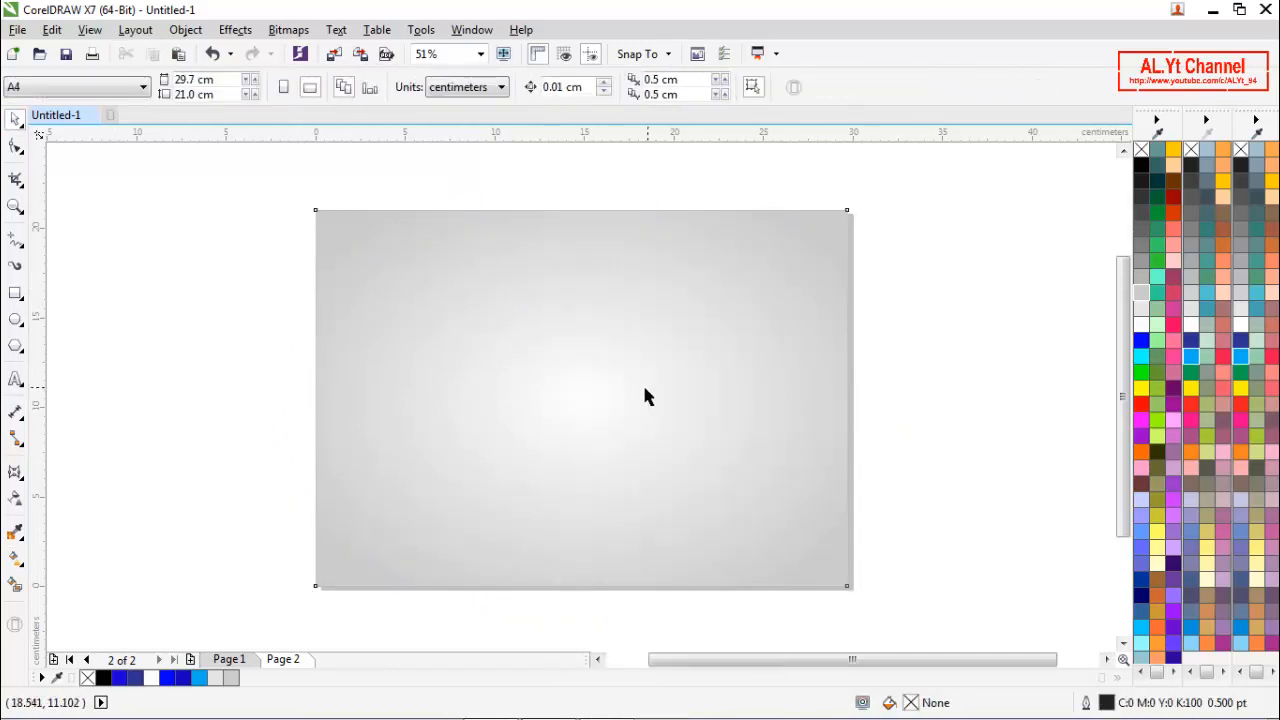
key(z)
key(space)
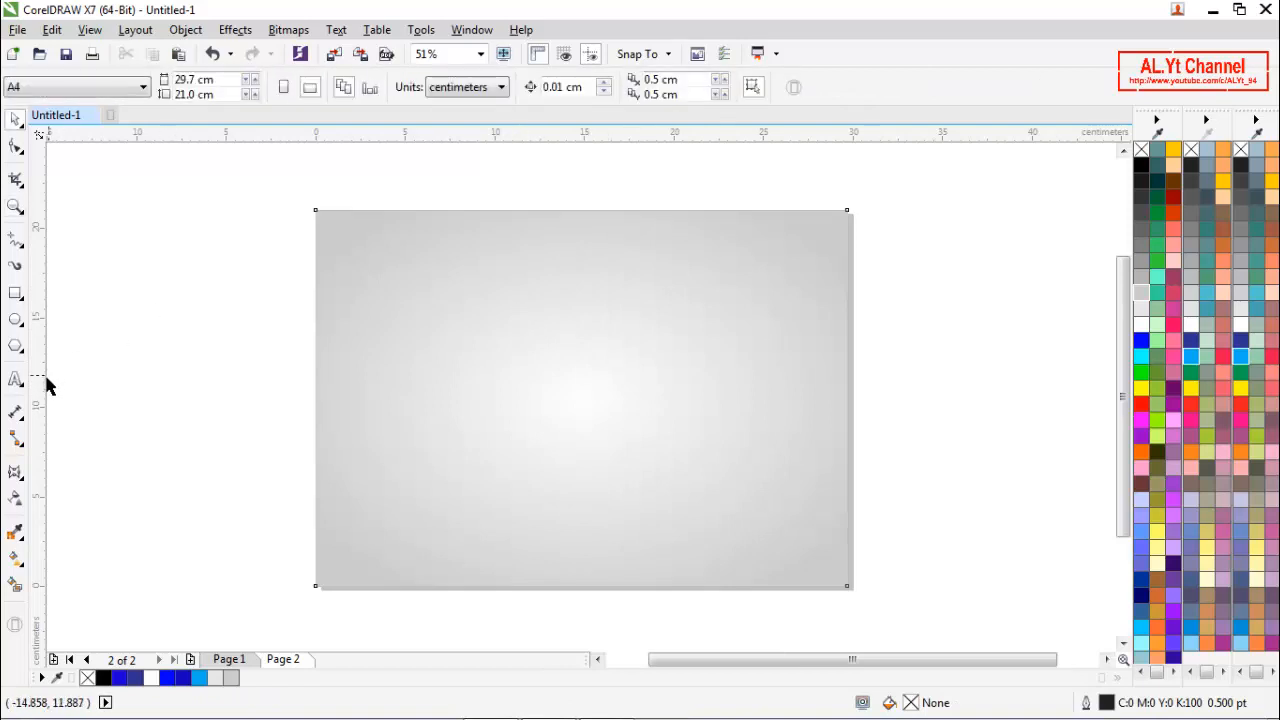
Add the artistic text "Effeck Air" in the upper part of the page and select it as an object
click(15, 380)
click(451, 316)
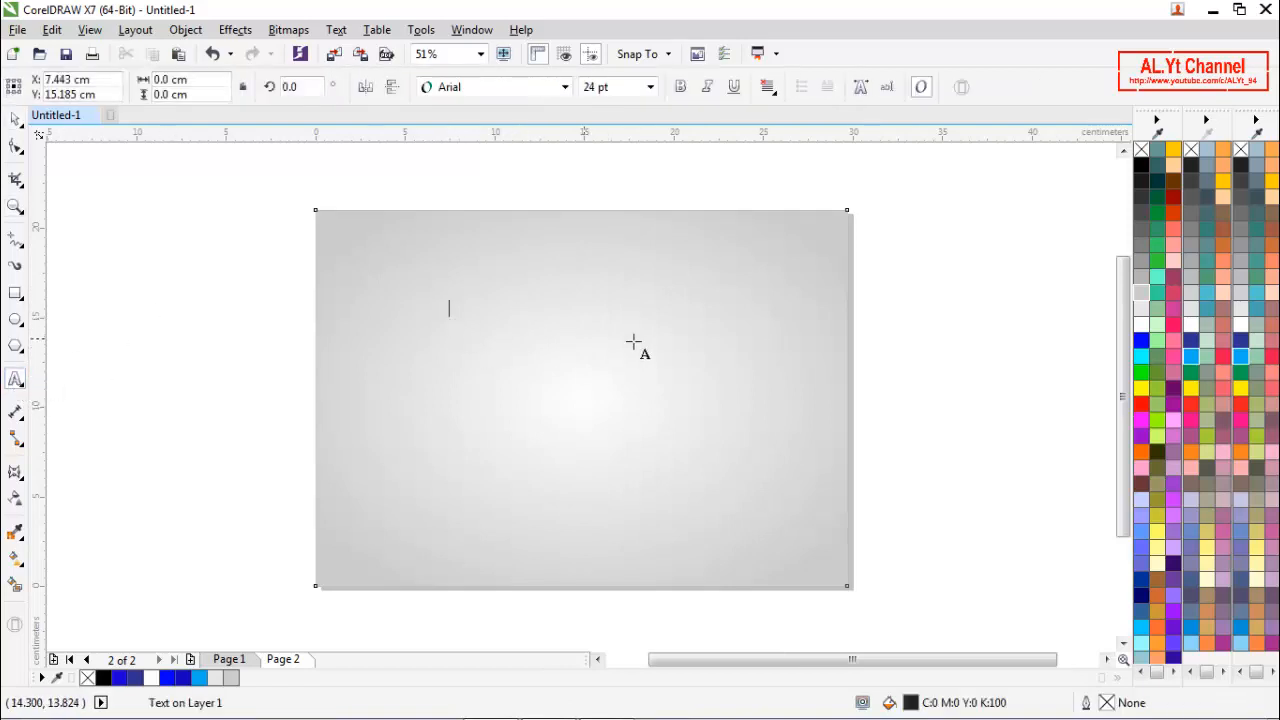
text(Effeck Air)
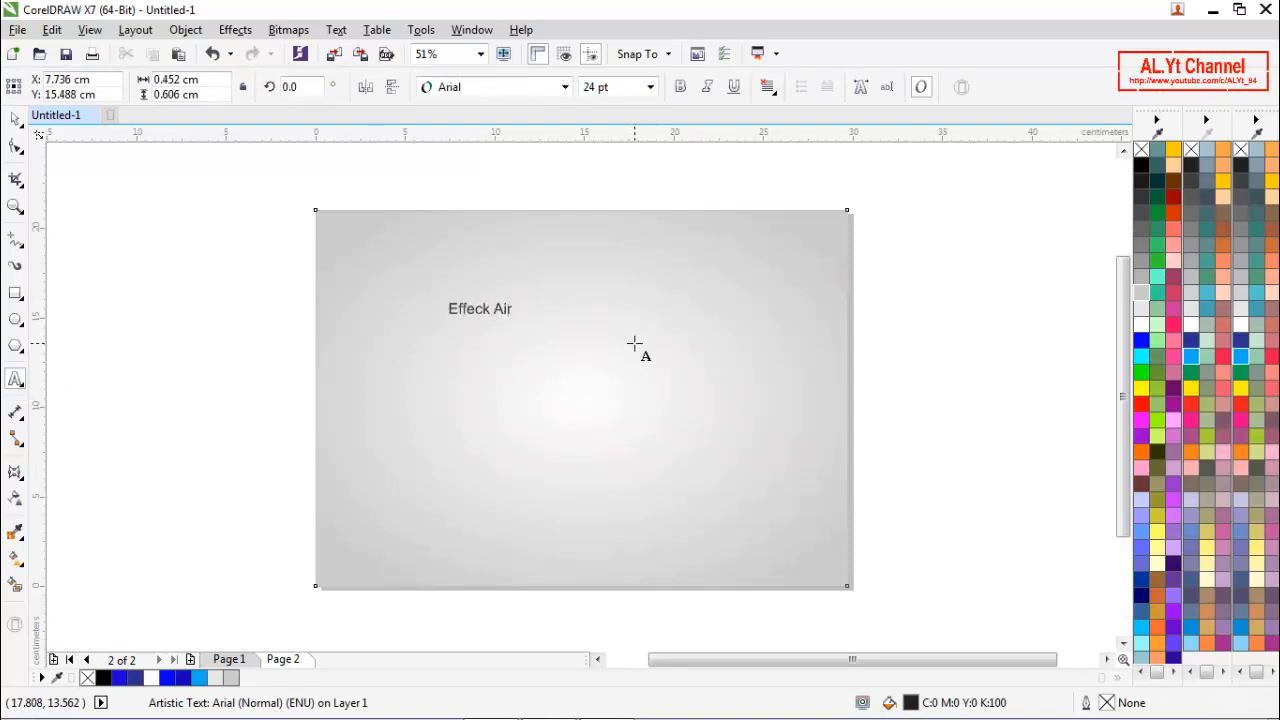
click(12, 122)
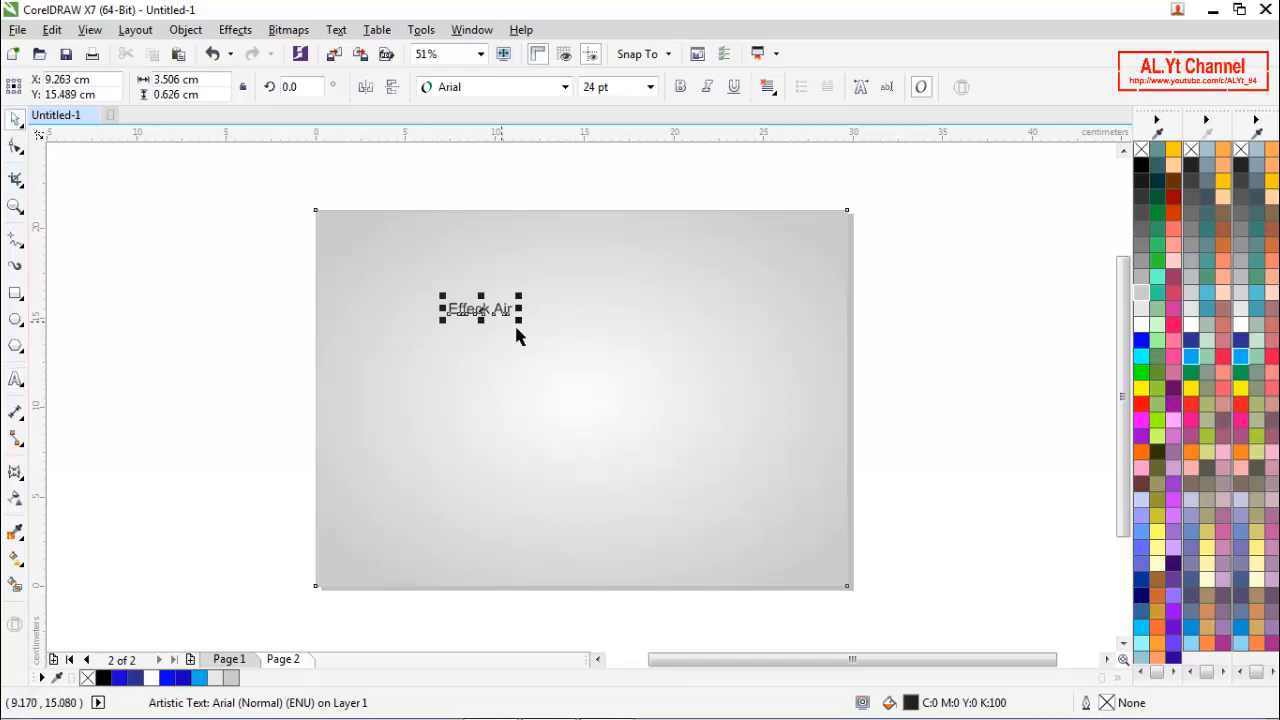
Enlarge the text, set its size to 100 pt and its font to Clarendon Blk BT
drag(520, 320, 724, 418)
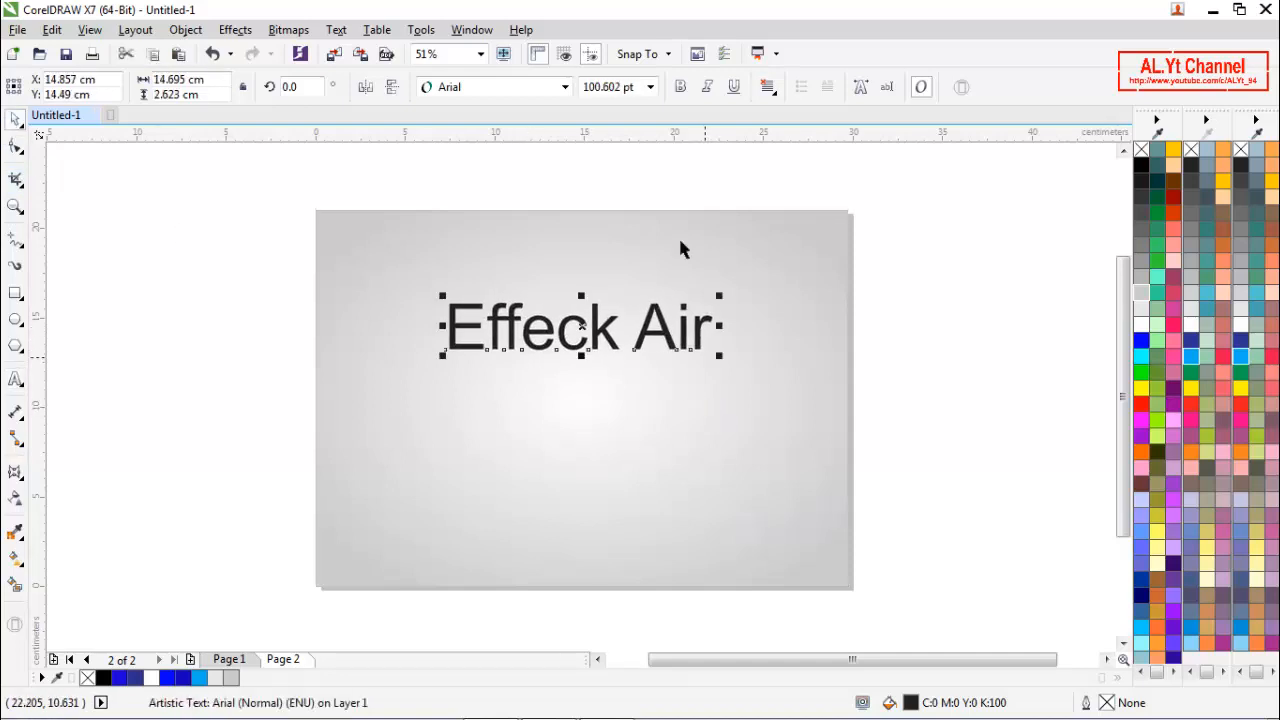
click(650, 87)
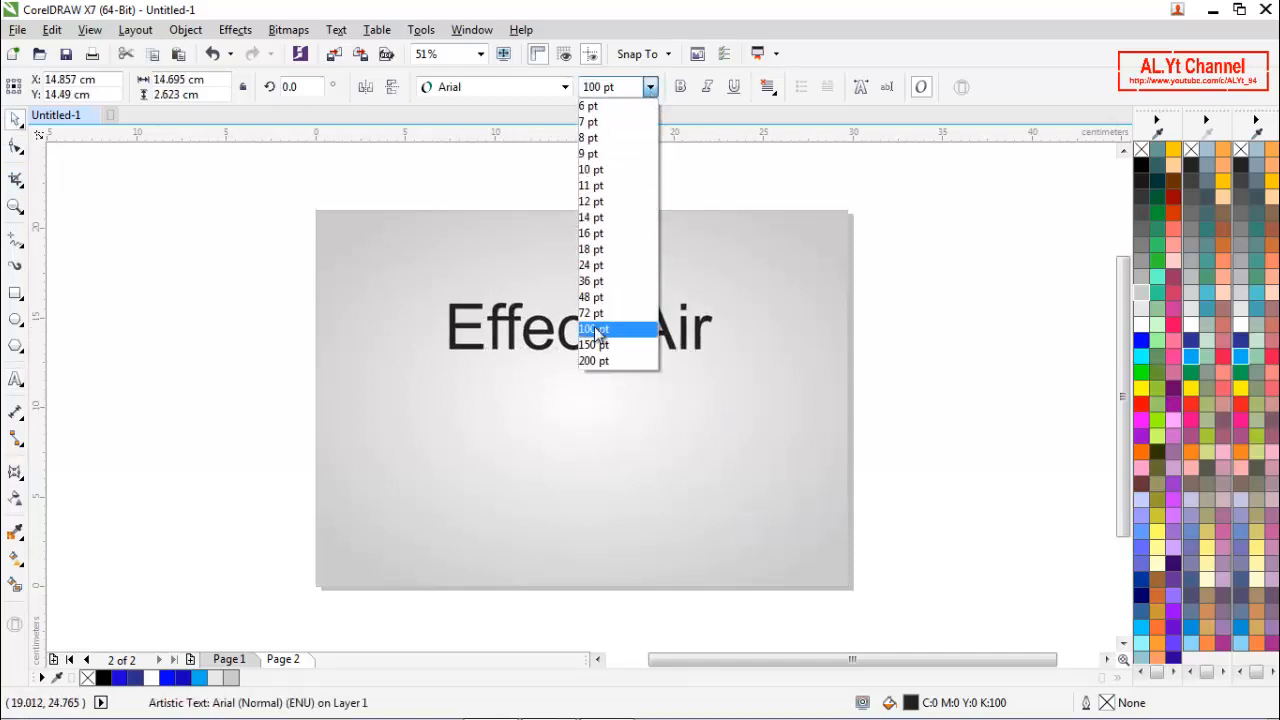
click(592, 328)
click(565, 87)
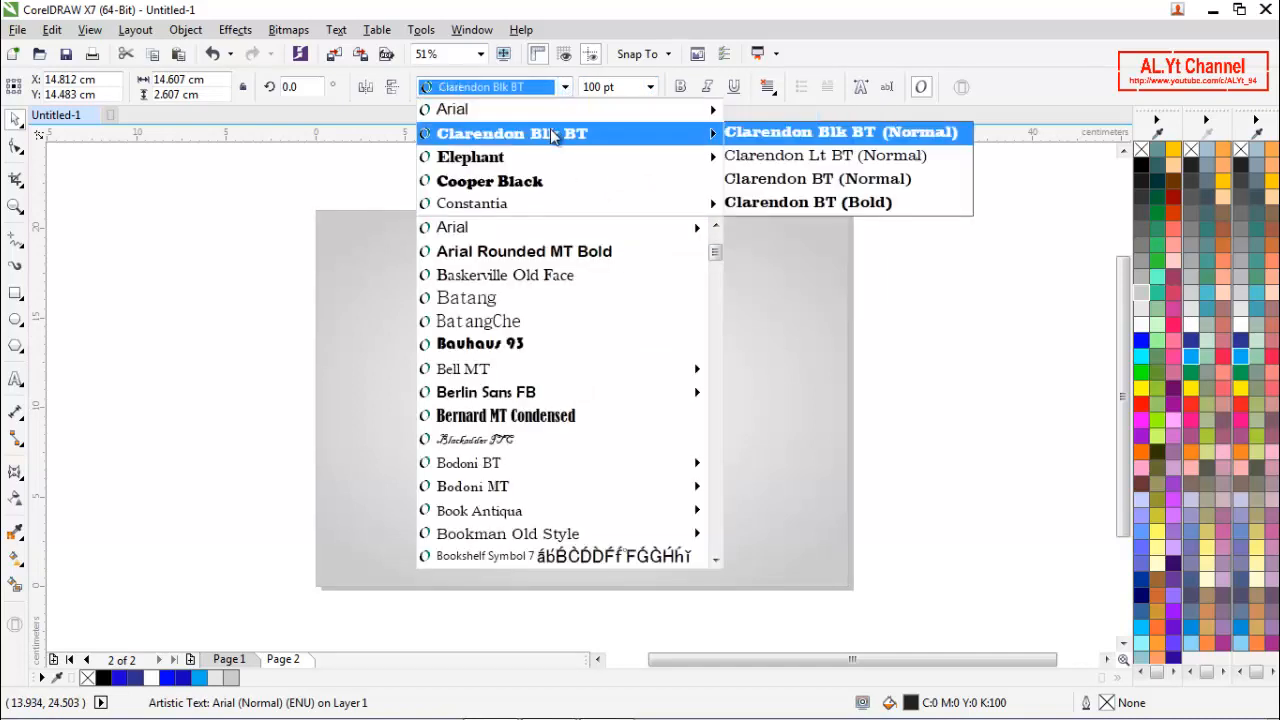
click(550, 130)
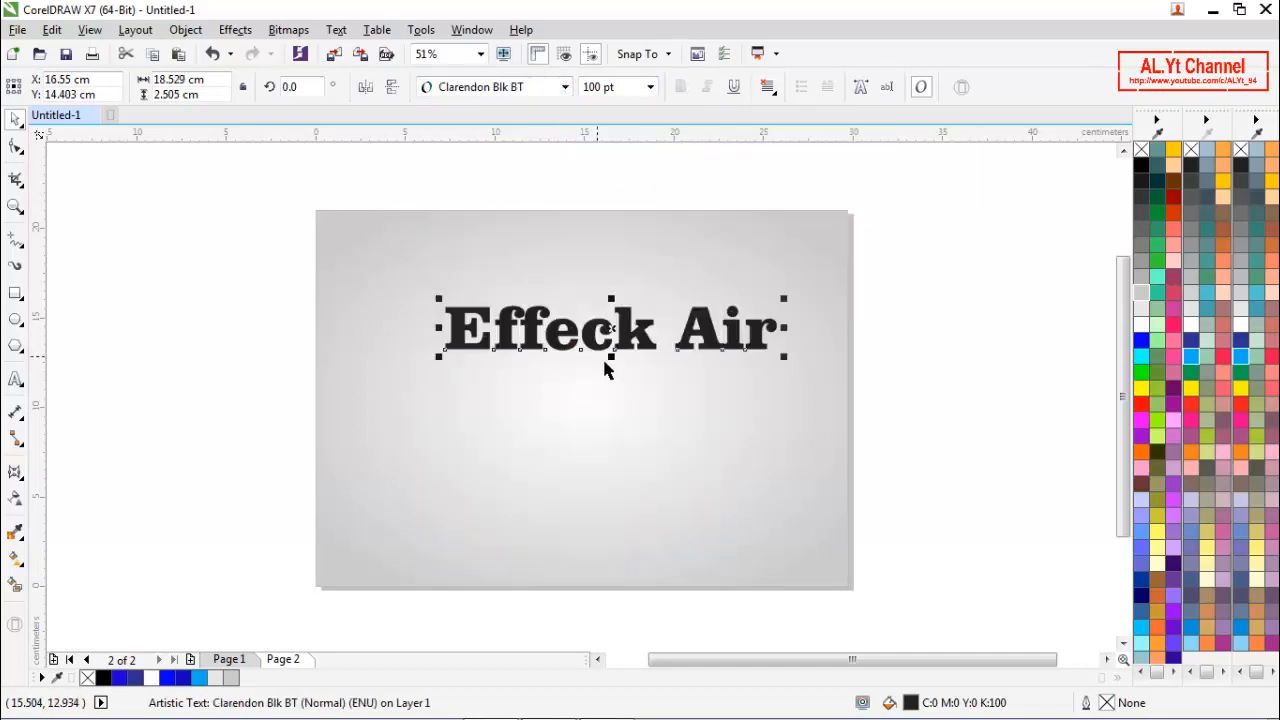
Stretch the text to about 3 cm tall, centre it on the page and move it up about 2 cm
drag(610, 358, 610, 369)
key(p)
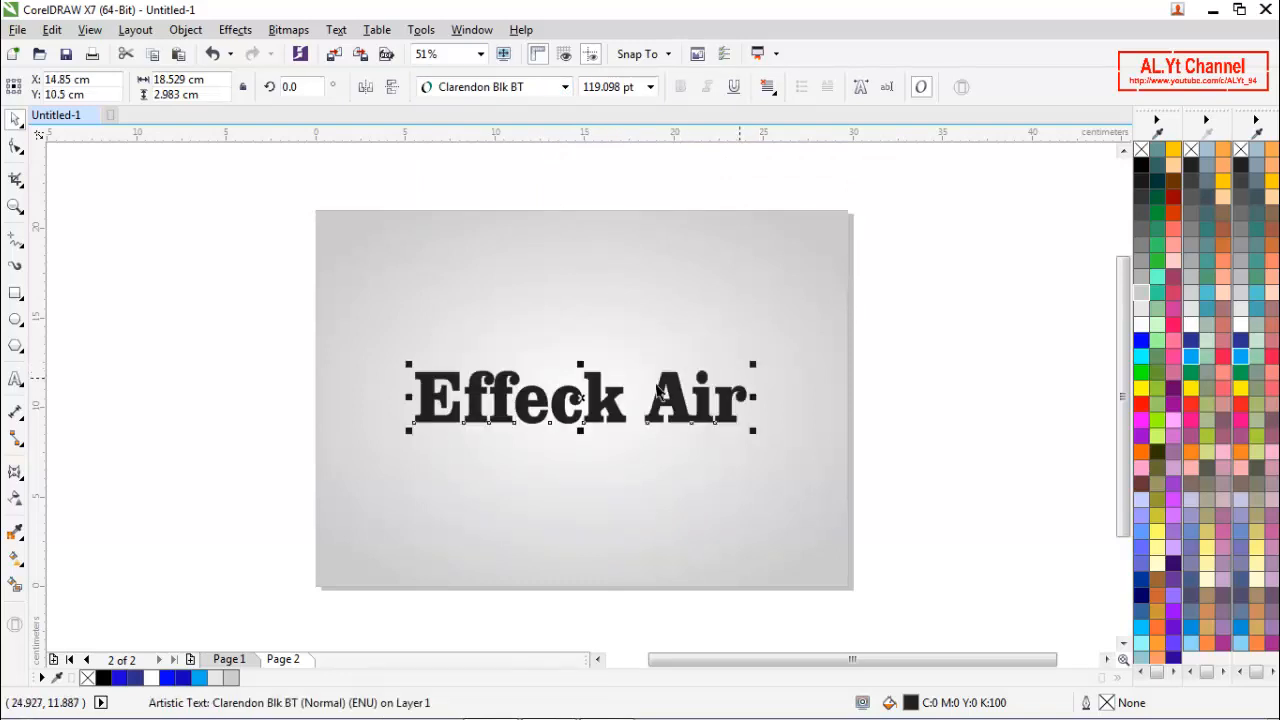
drag(594, 405, 562, 375)
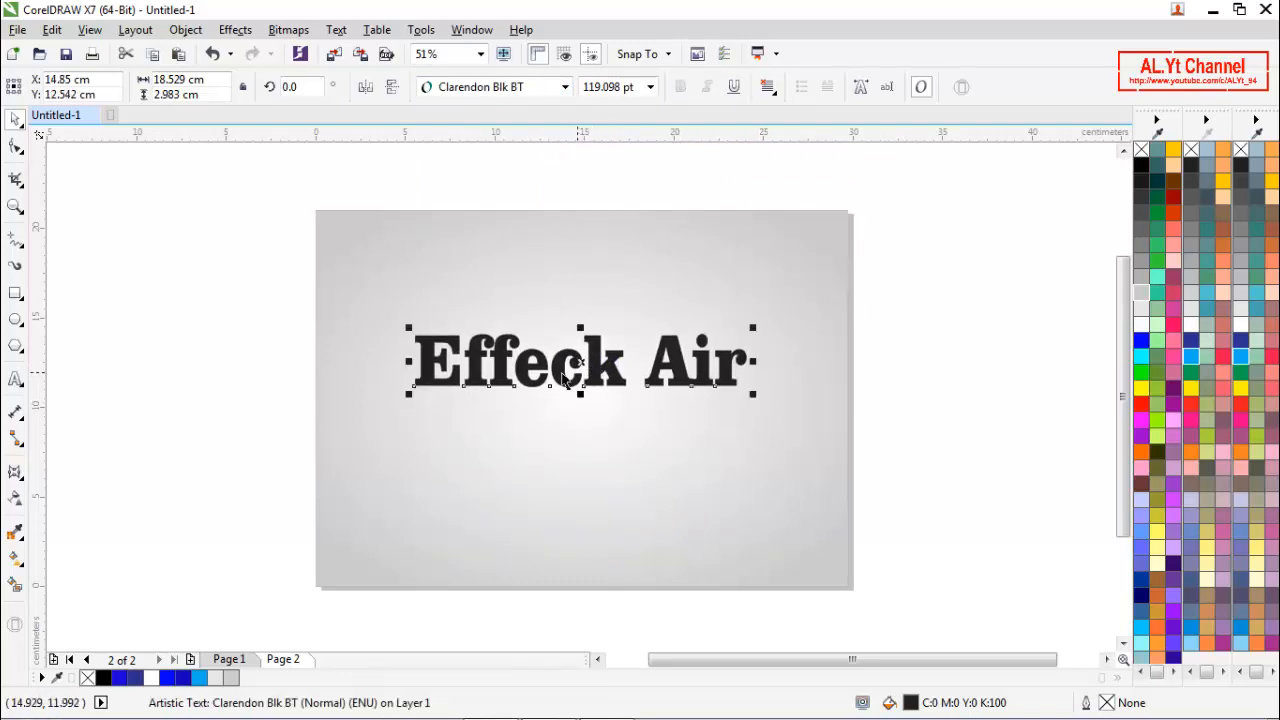
click(288, 30)
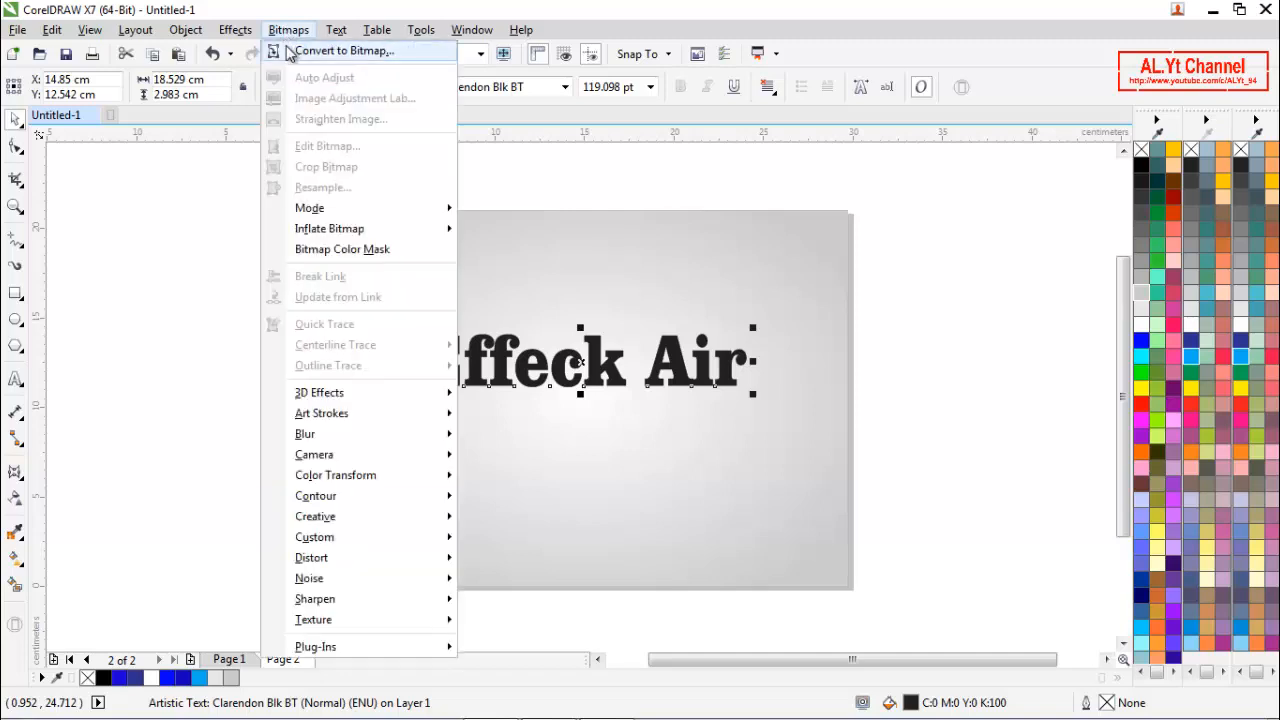
click(689, 182)
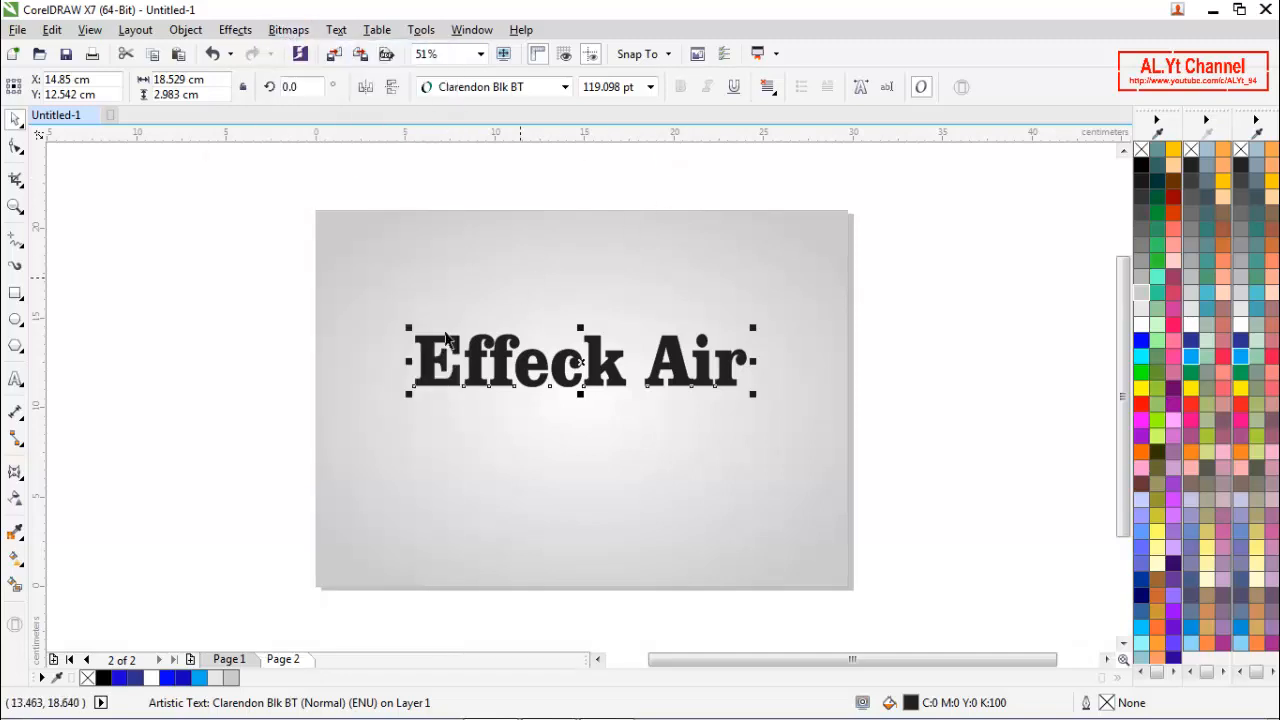
Apply a linear fountain fill to the text, running downward from black to white
click(16, 557)
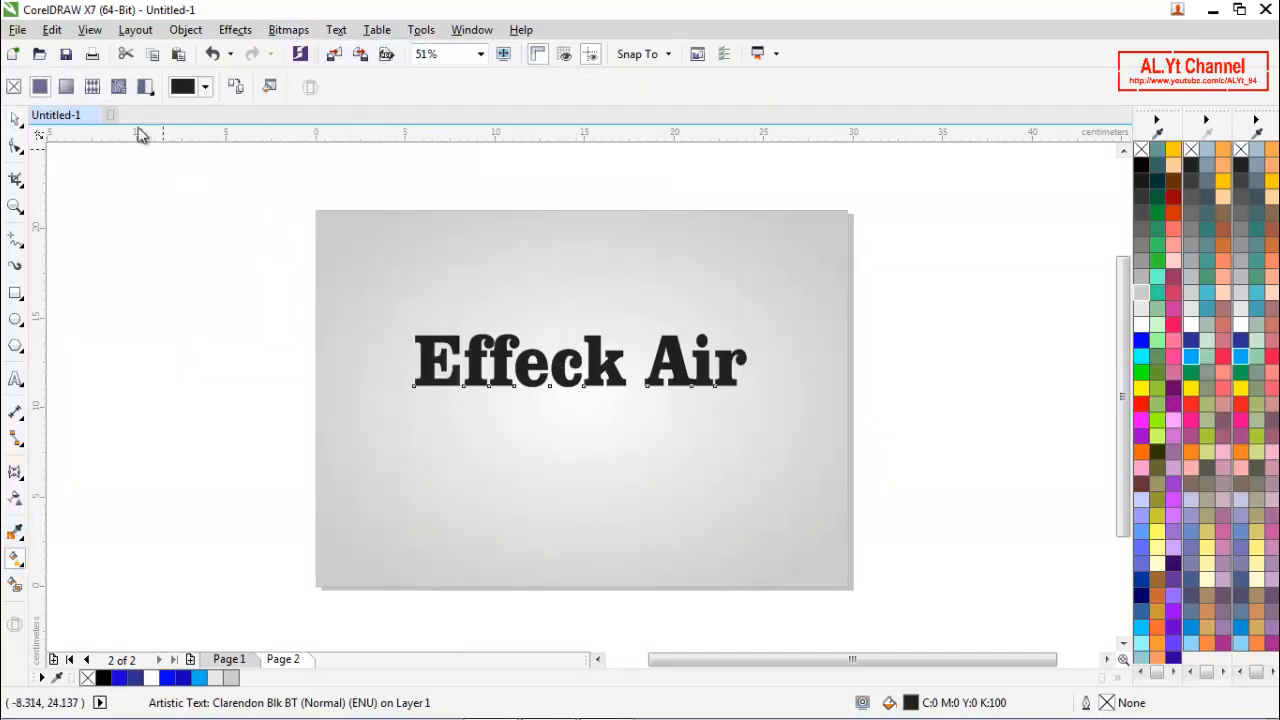
drag(415, 361, 746, 361)
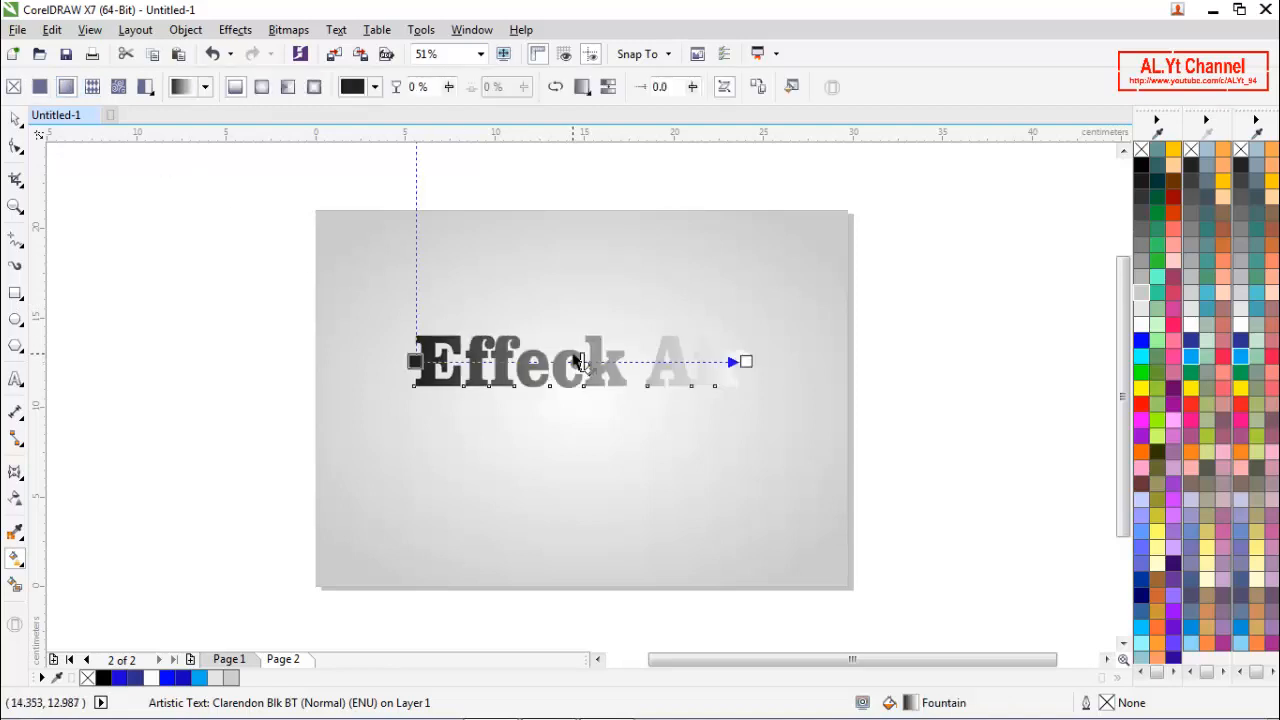
drag(572, 350, 569, 388)
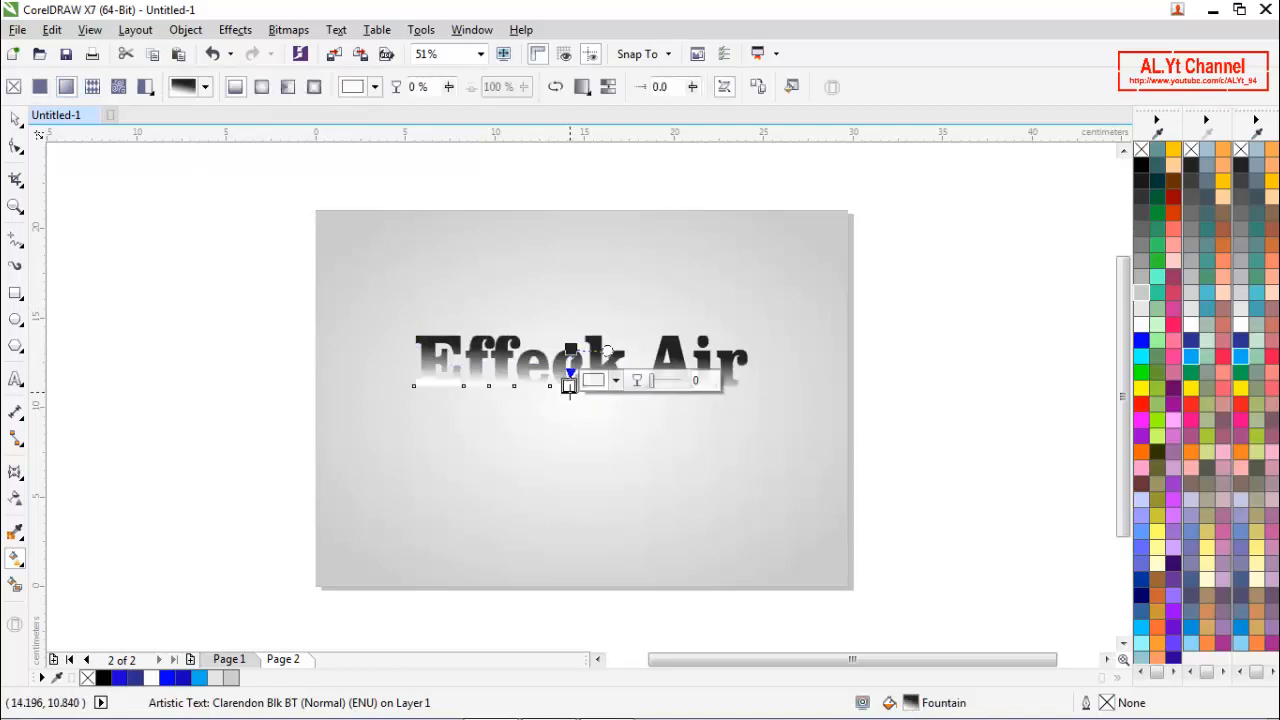
Recolour the text's gradient with blue at its upper end and cyan at its lower end
scroll(560, 384, up, 4)
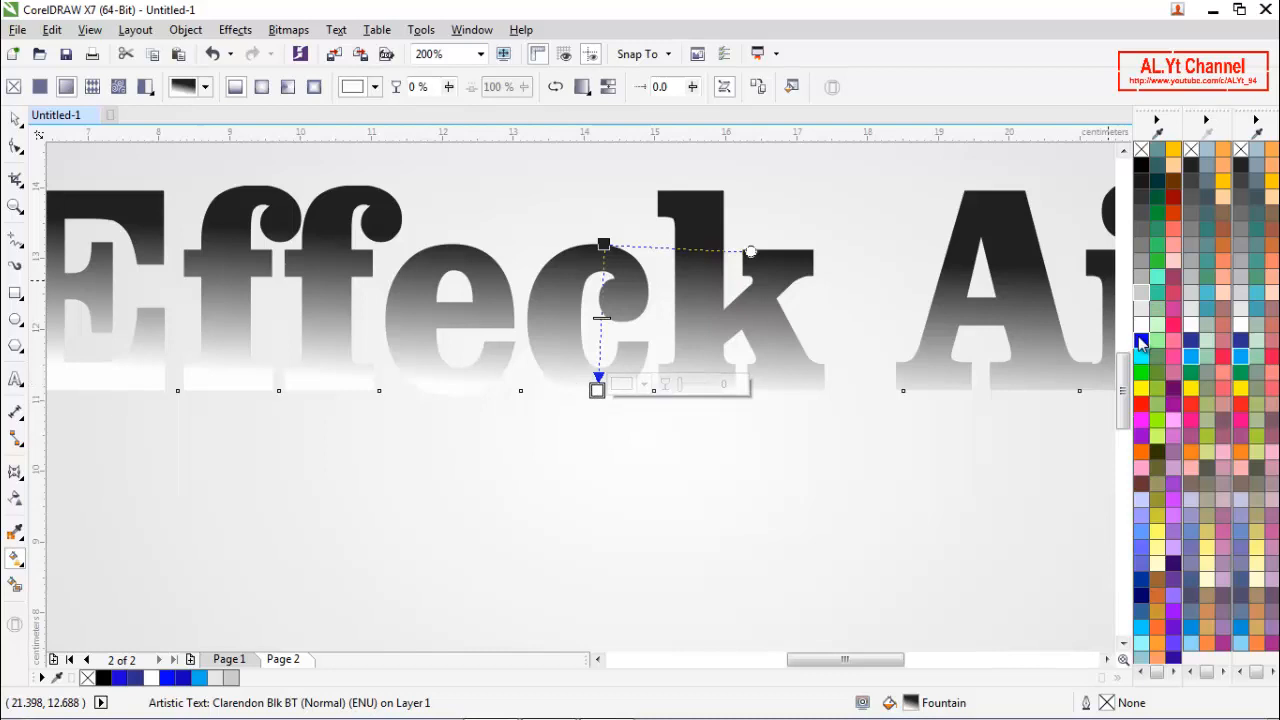
drag(606, 252, 604, 246)
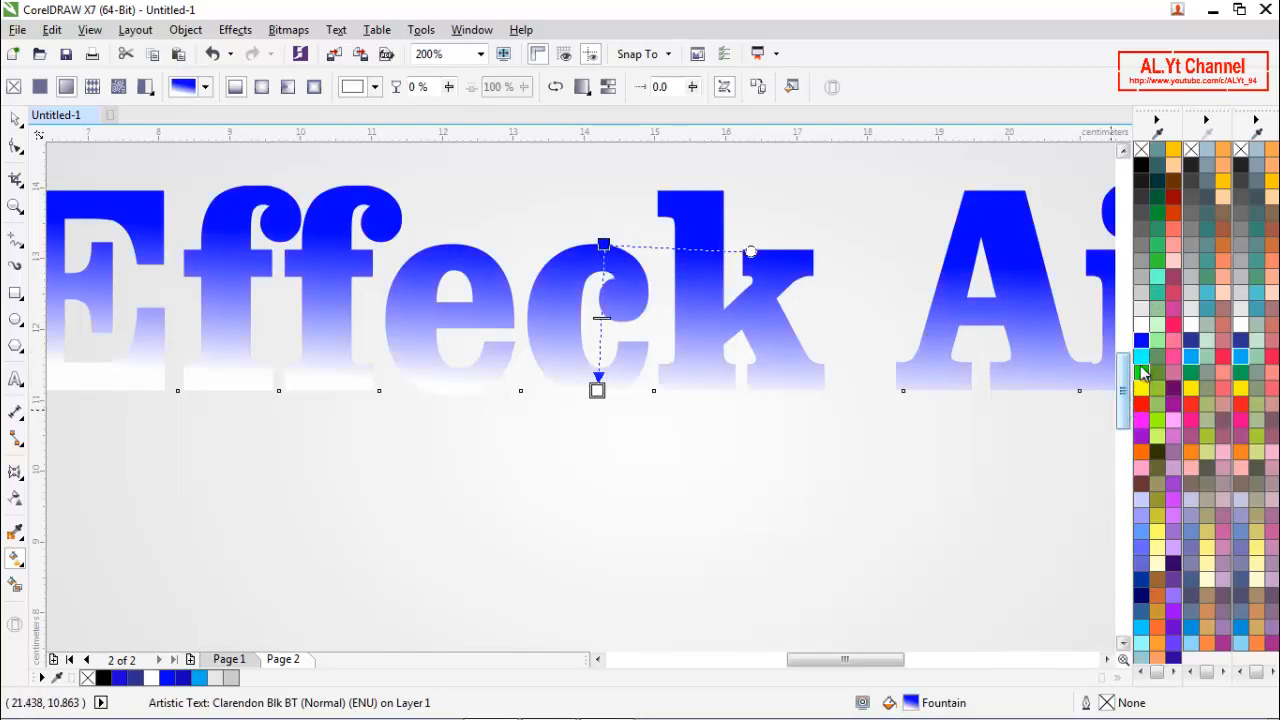
drag(910, 410, 597, 390)
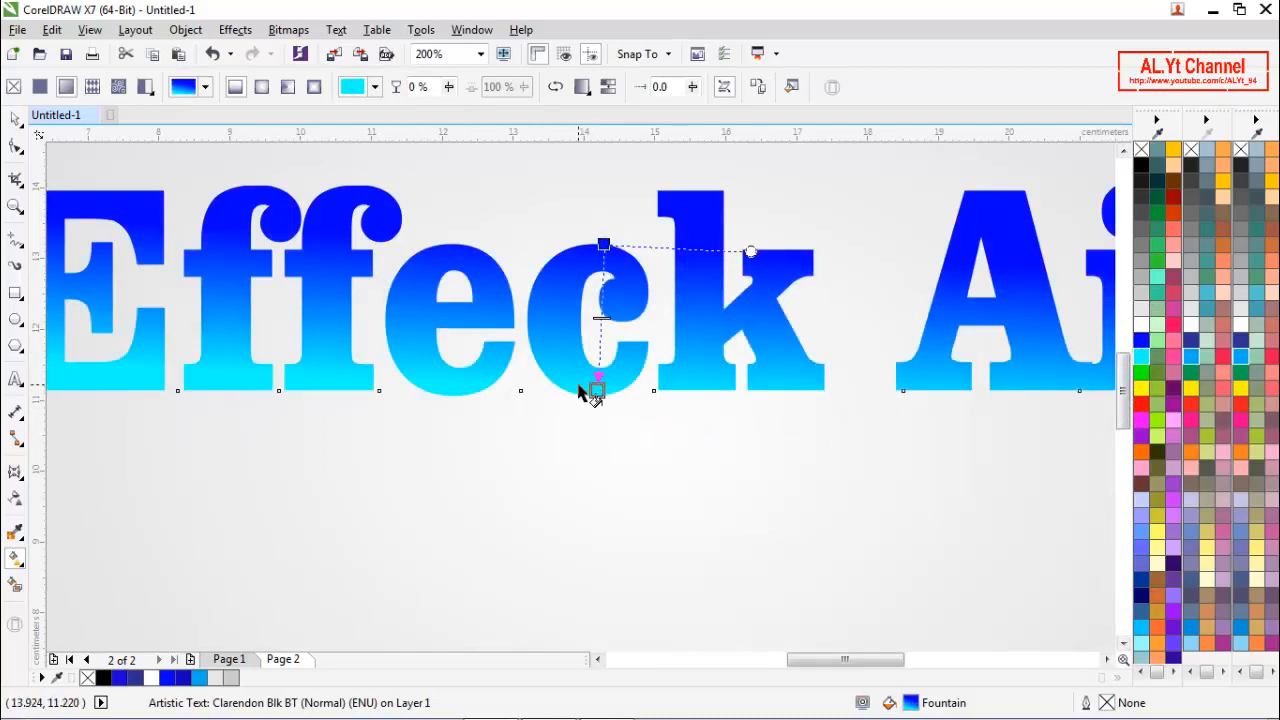
Straighten the text's gradient vertically, with the blue end at the tops of the letters and the cyan end just below the baseline
scroll(586, 386, down, 4)
scroll(588, 398, up, 2)
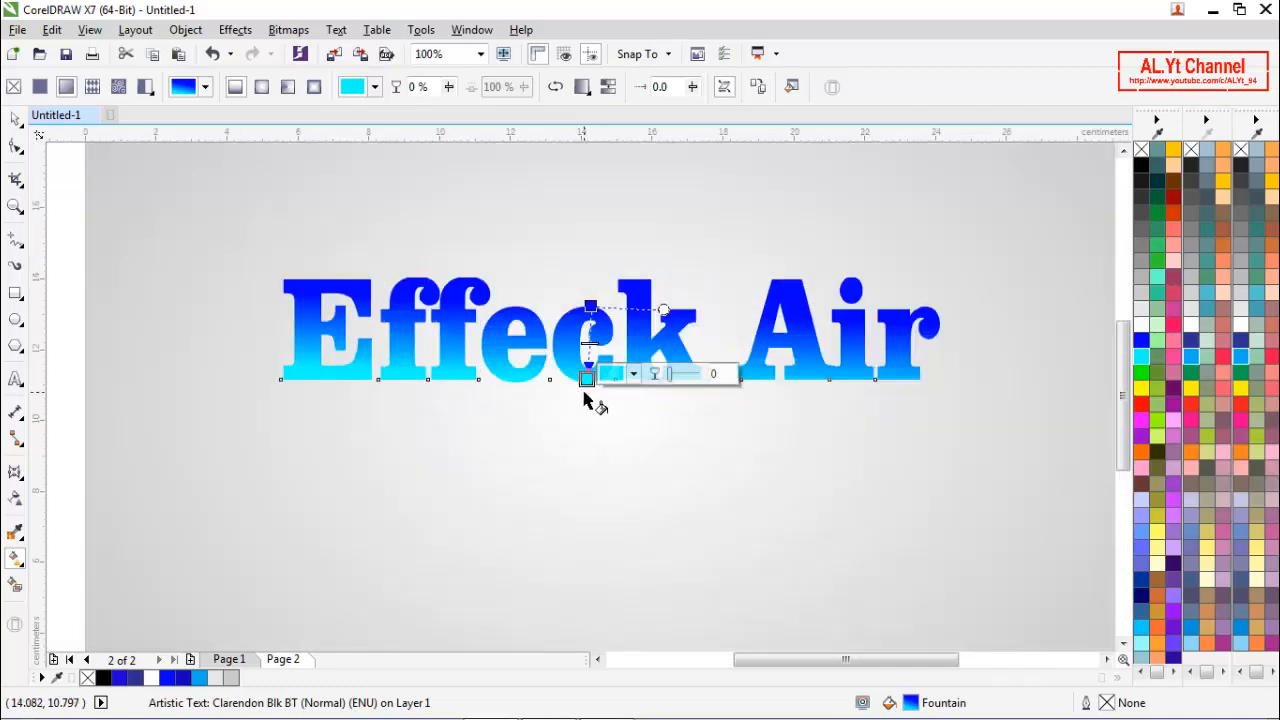
scroll(585, 399, up, 2)
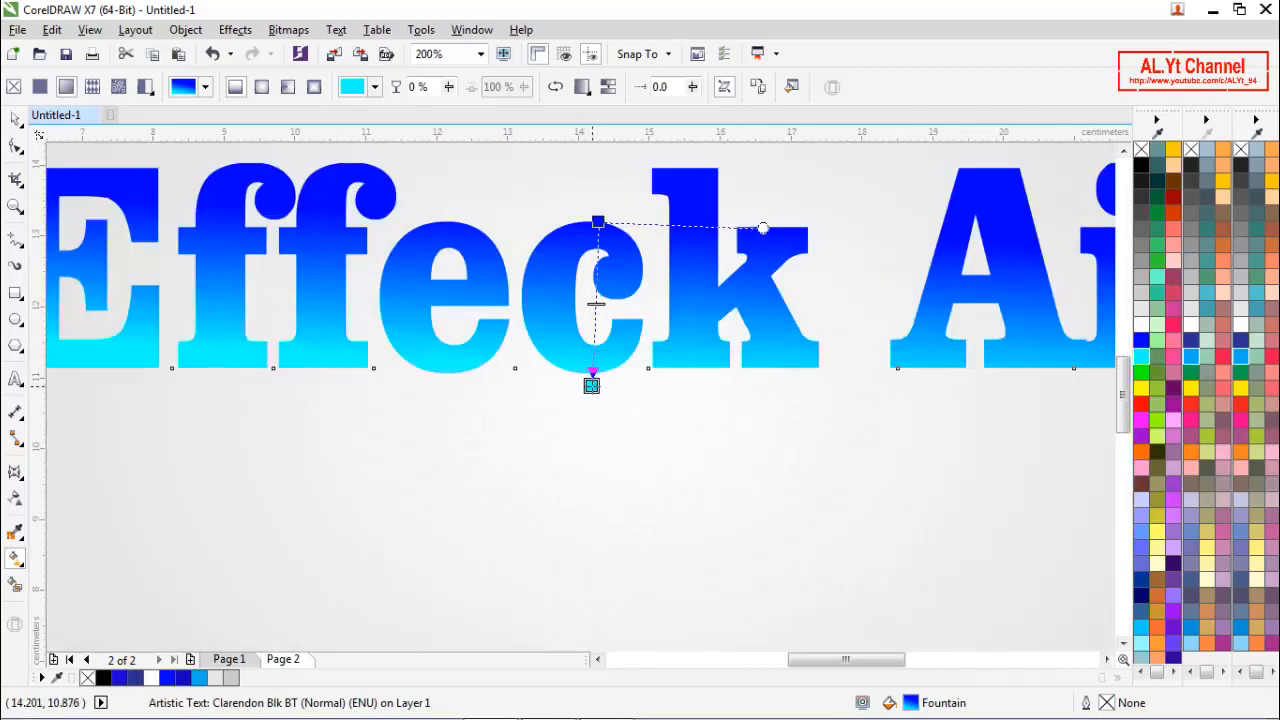
scroll(585, 352, down, 2)
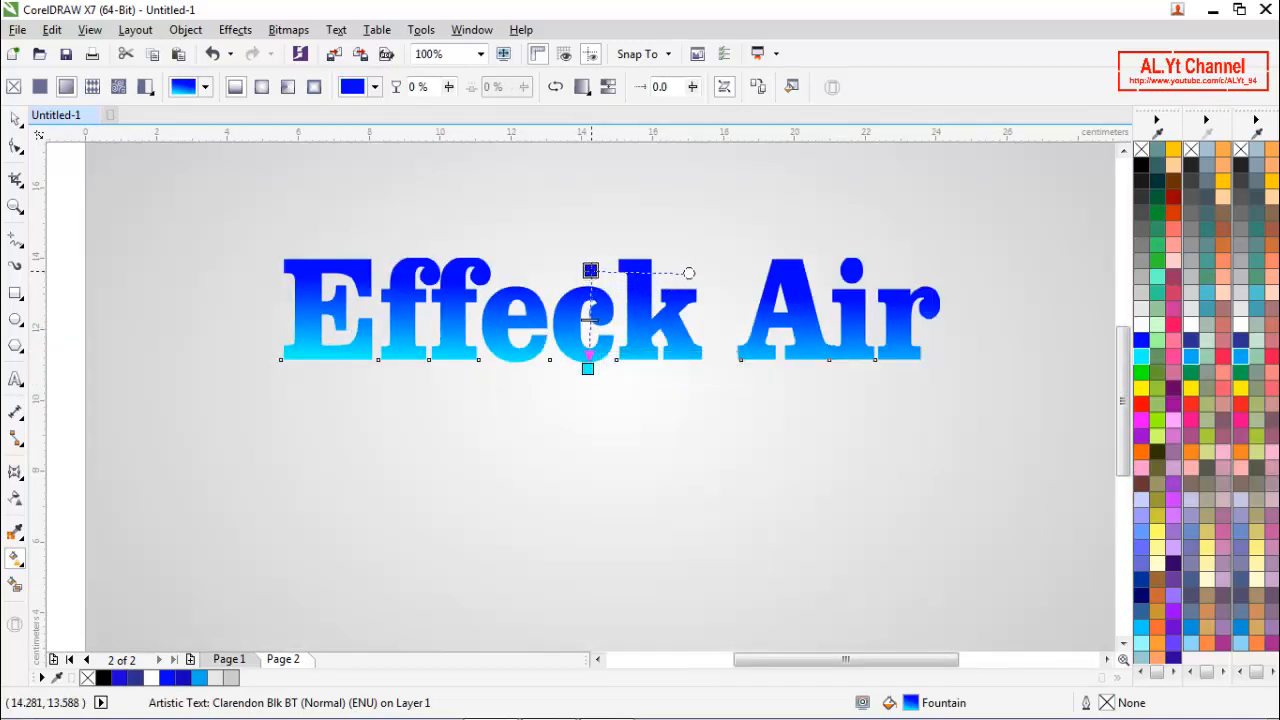
click(591, 270)
click(588, 368)
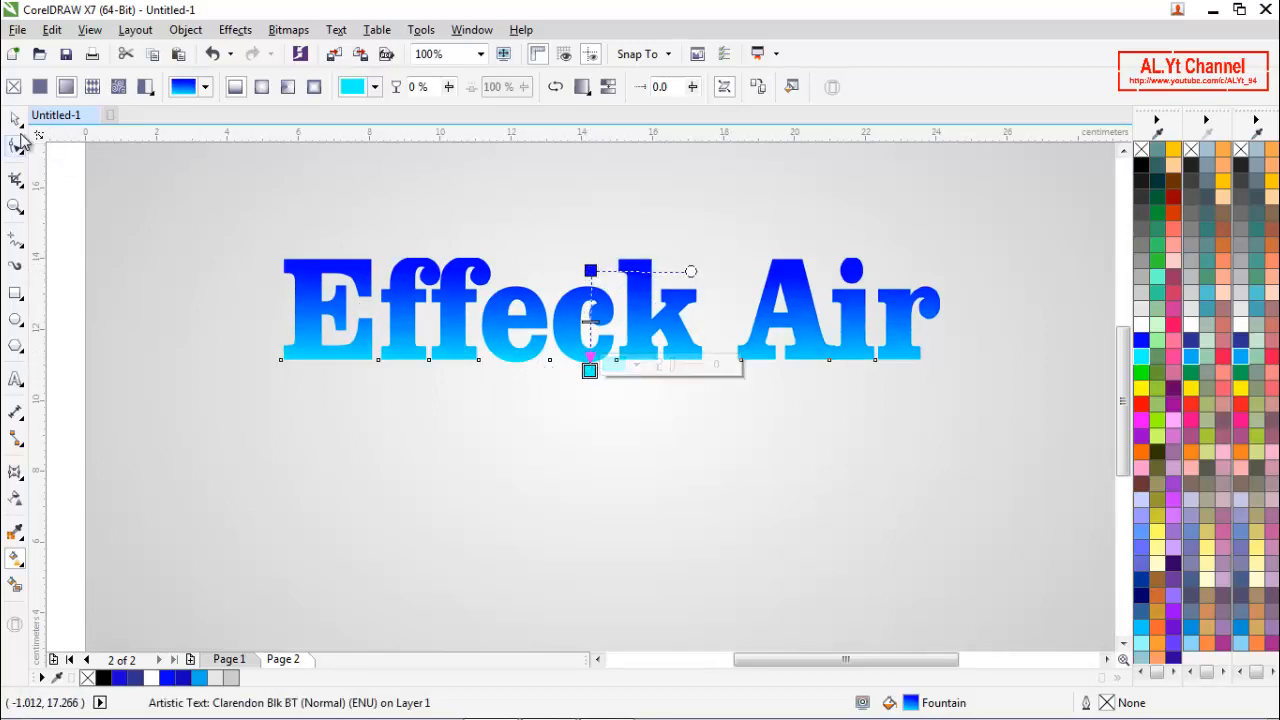
click(15, 119)
scroll(751, 329, down, 1)
click(243, 378)
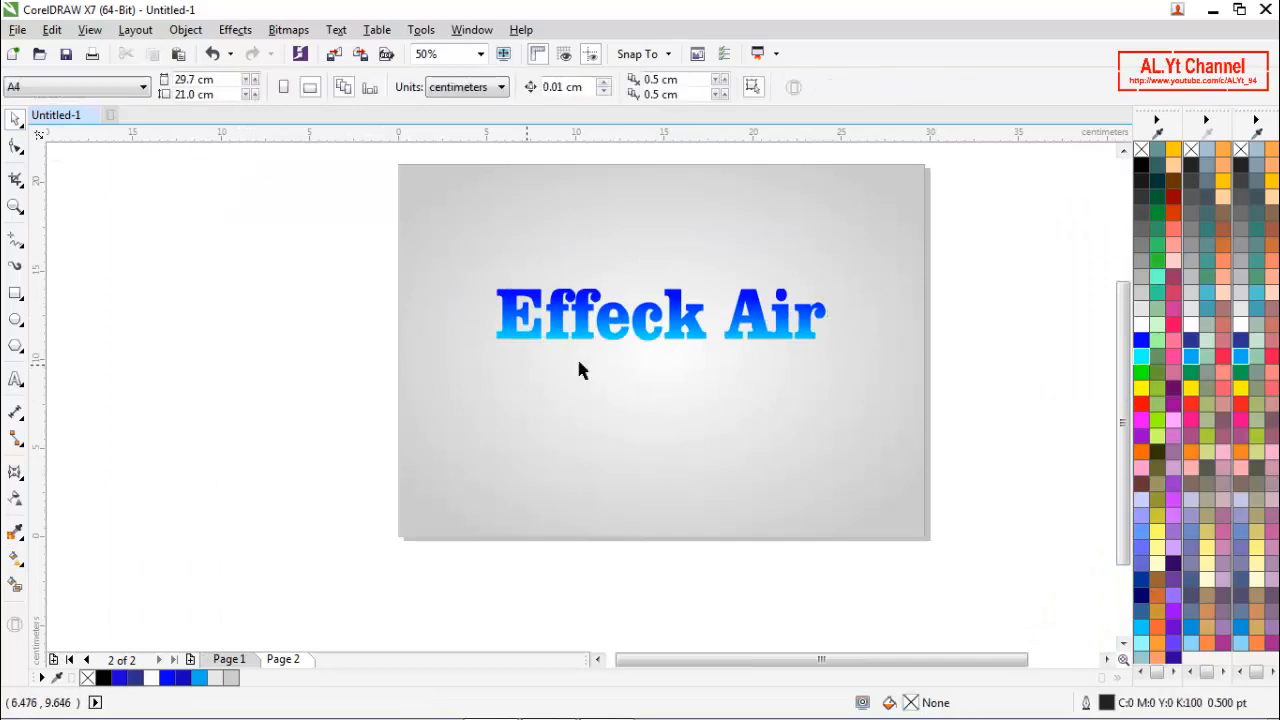
Convert the text to a 300 dpi RGB Color (24-bit) bitmap with anti-aliasing and a transparent background
click(649, 337)
scroll(727, 292, up, 1)
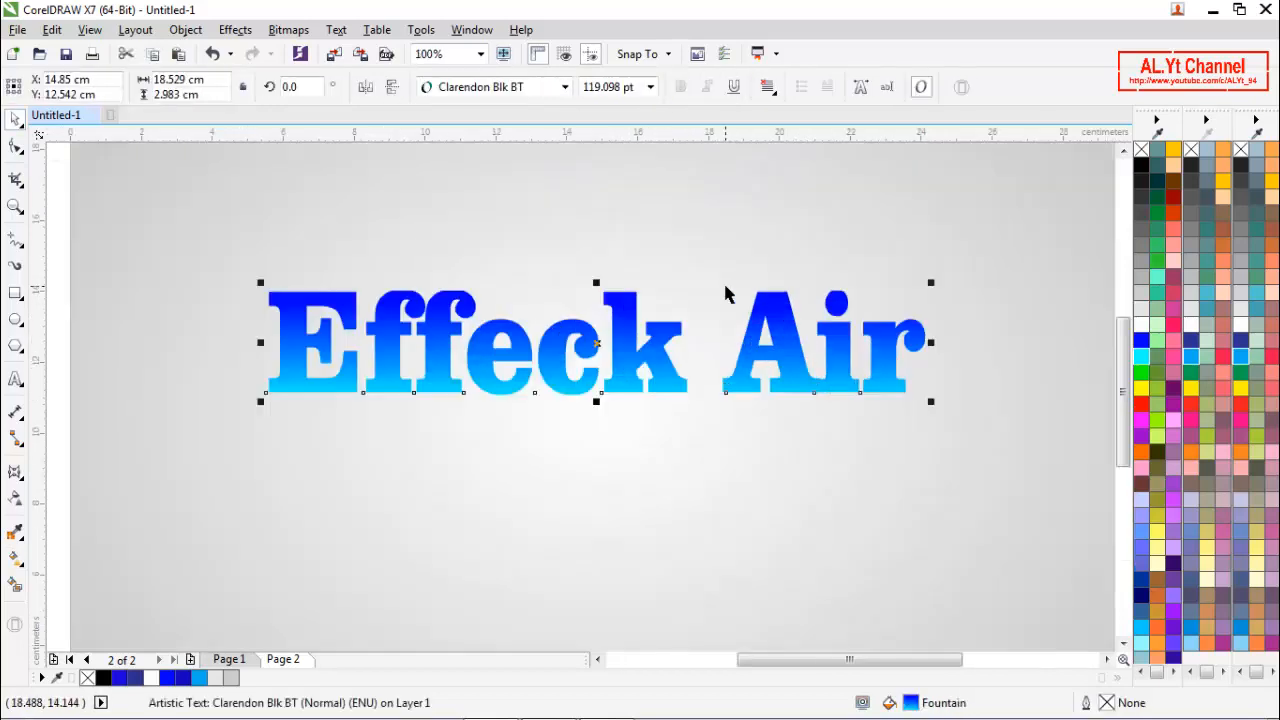
click(288, 30)
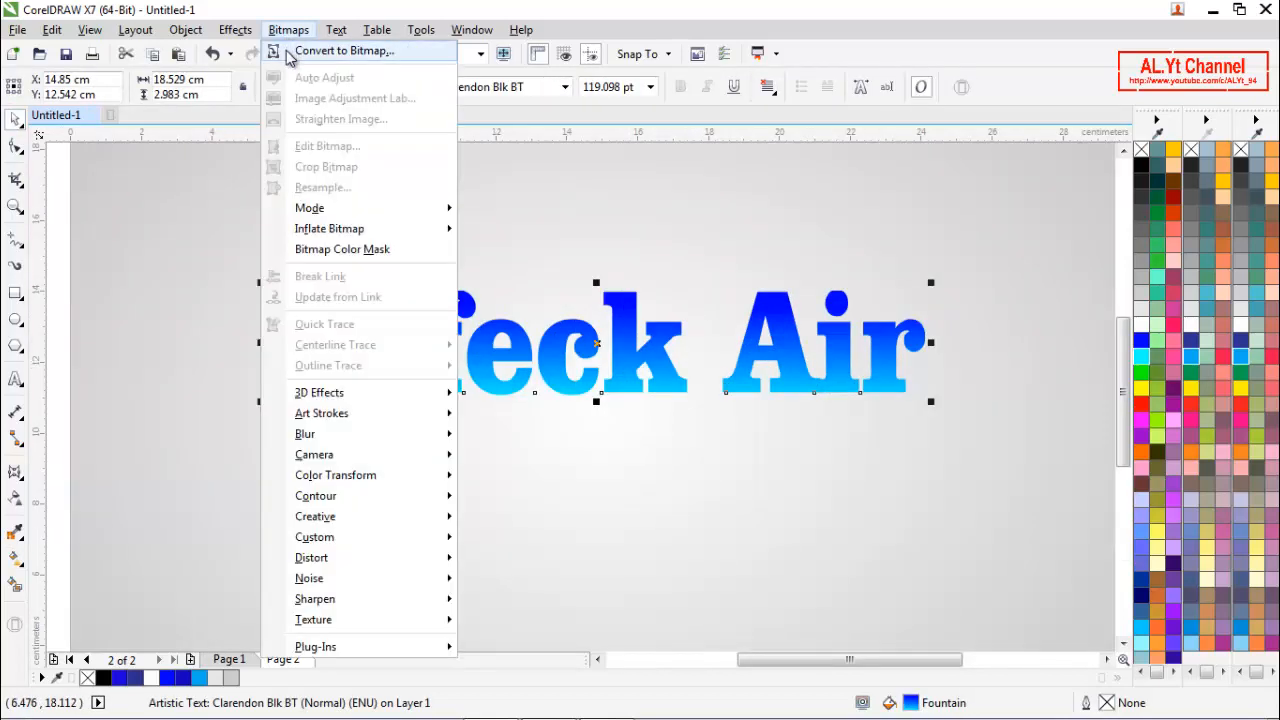
click(292, 48)
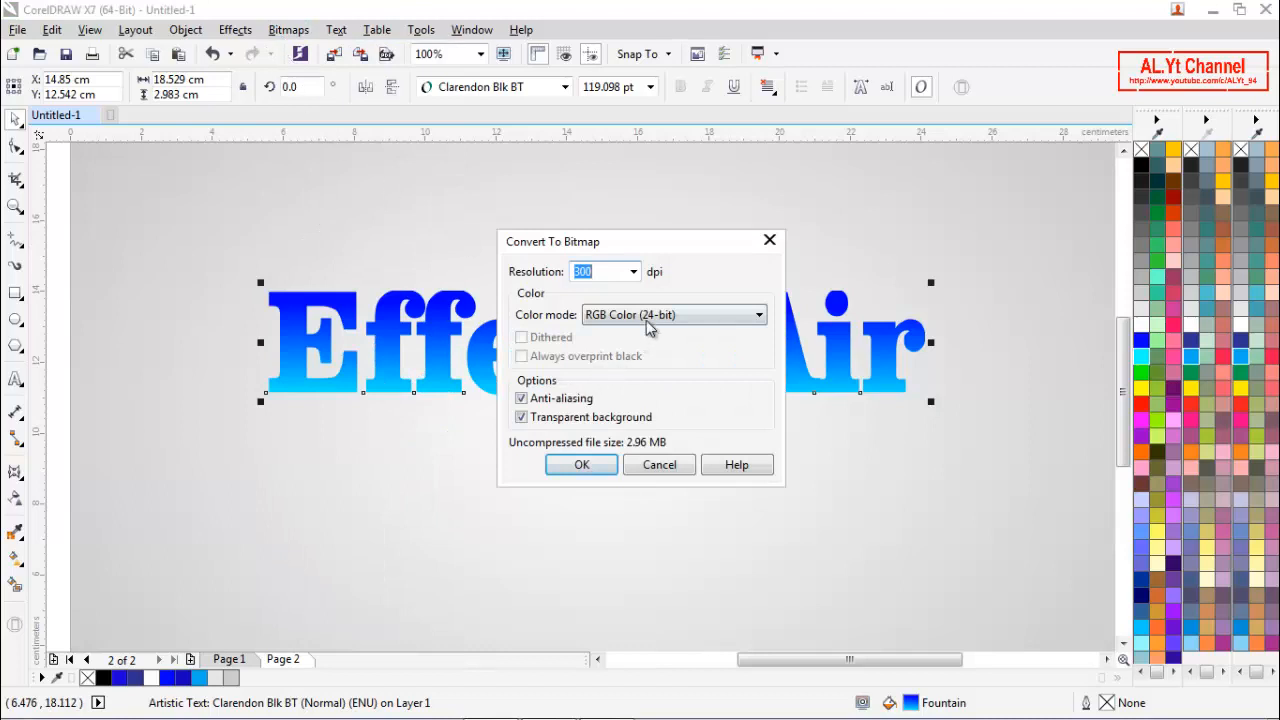
click(578, 466)
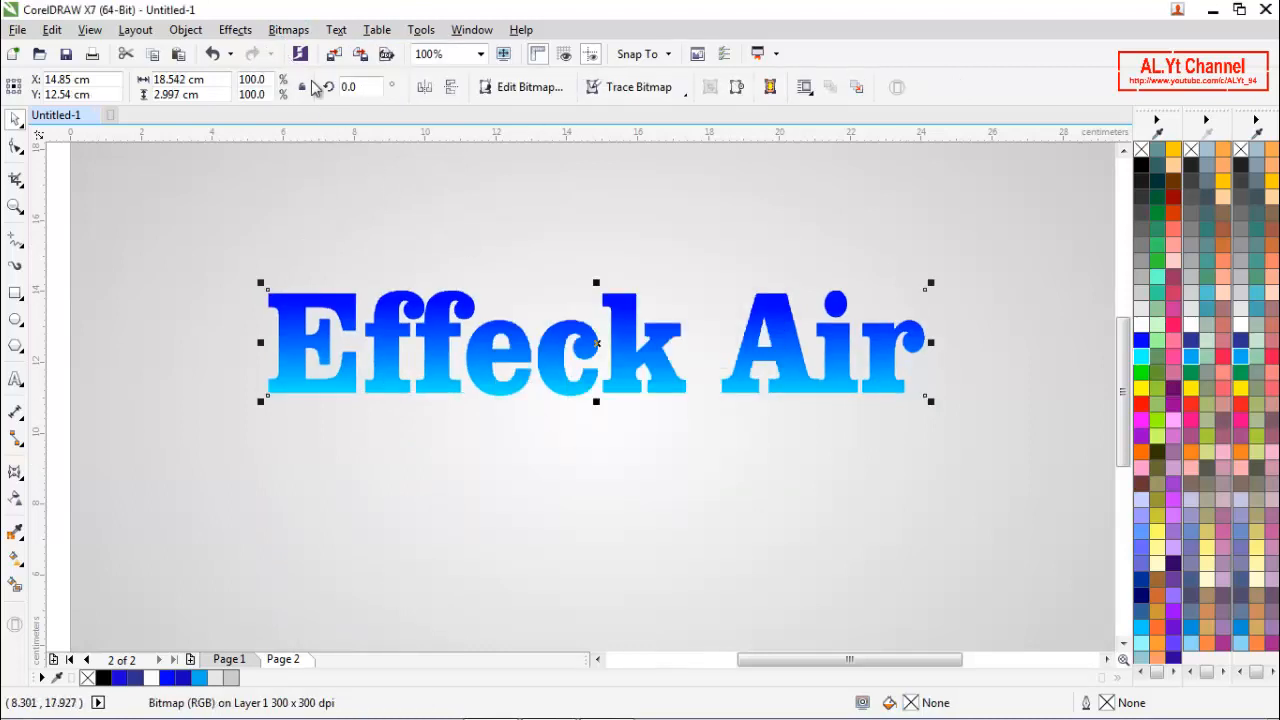
Try a Glass Block effect with block width 50 and block height 5 on the bitmap text, and undo it
click(288, 30)
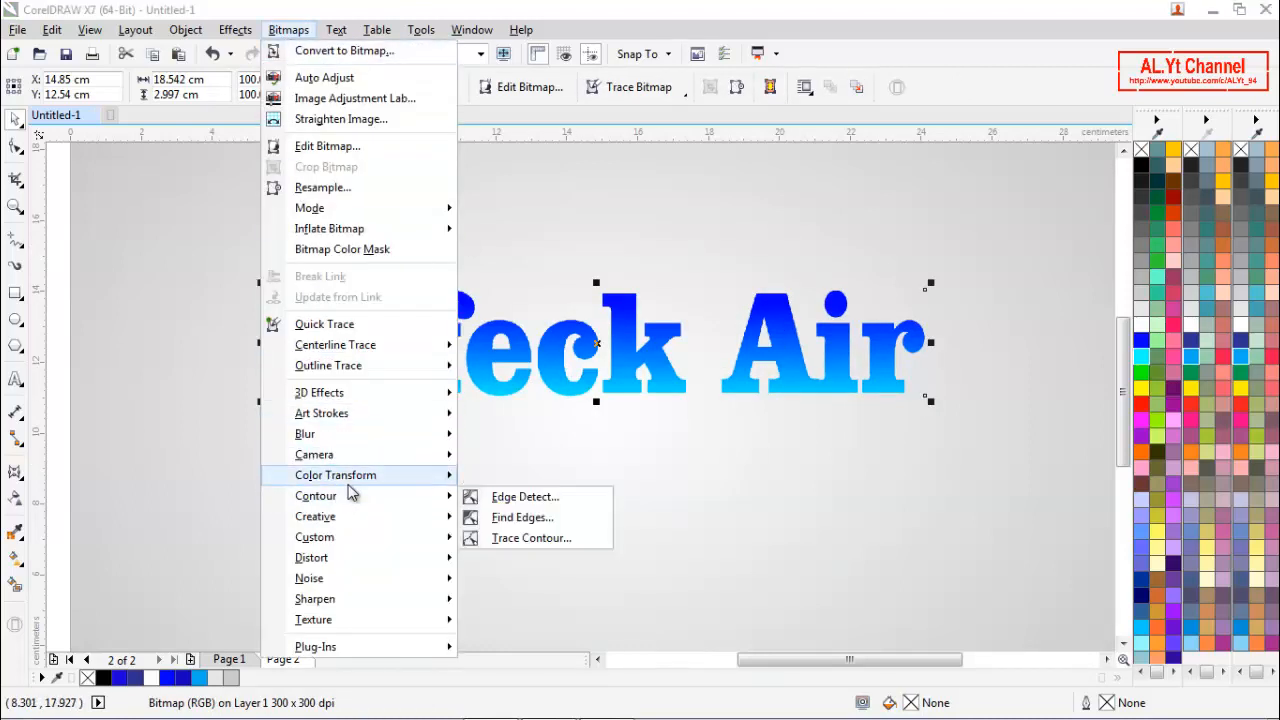
mouse_move(347, 508)
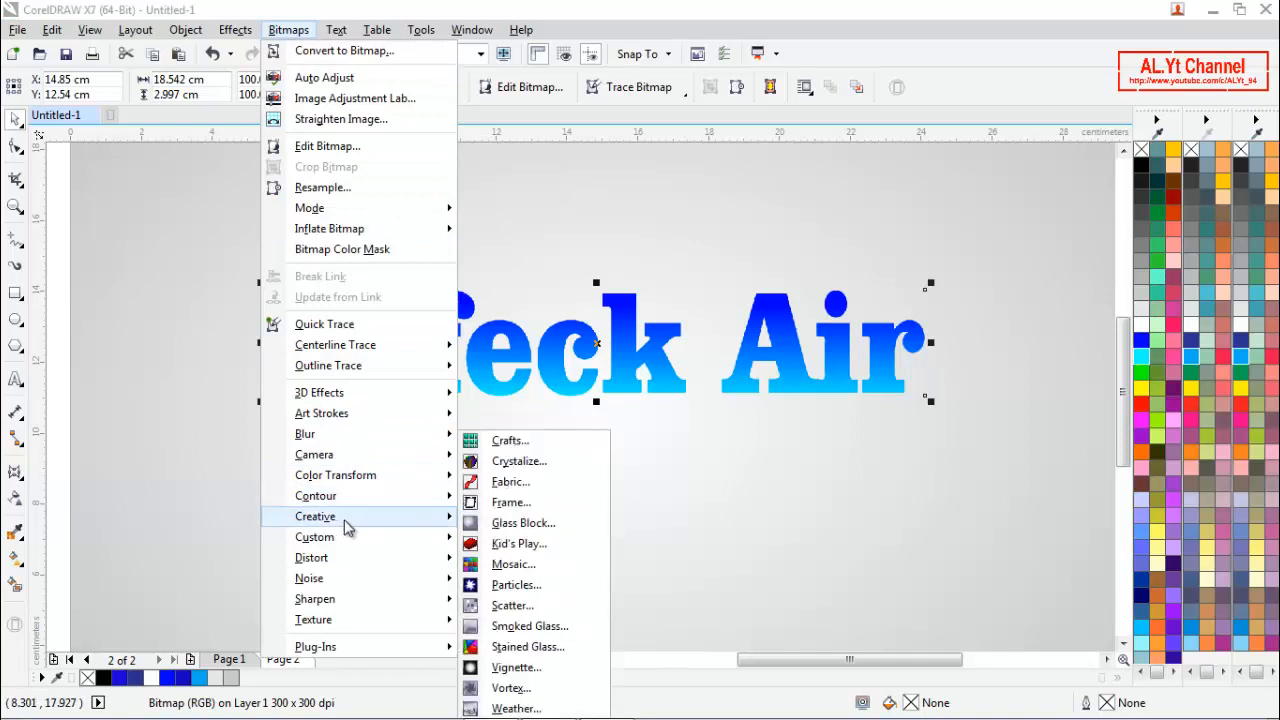
click(510, 527)
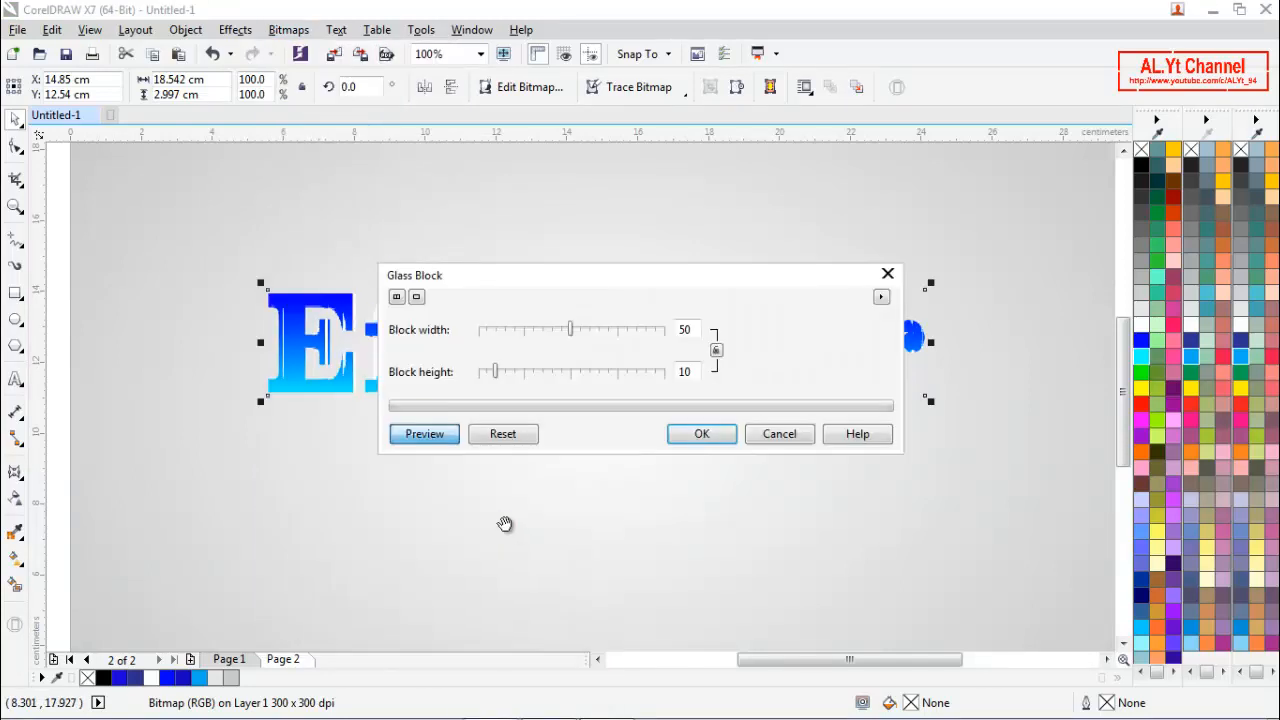
drag(655, 281, 773, 427)
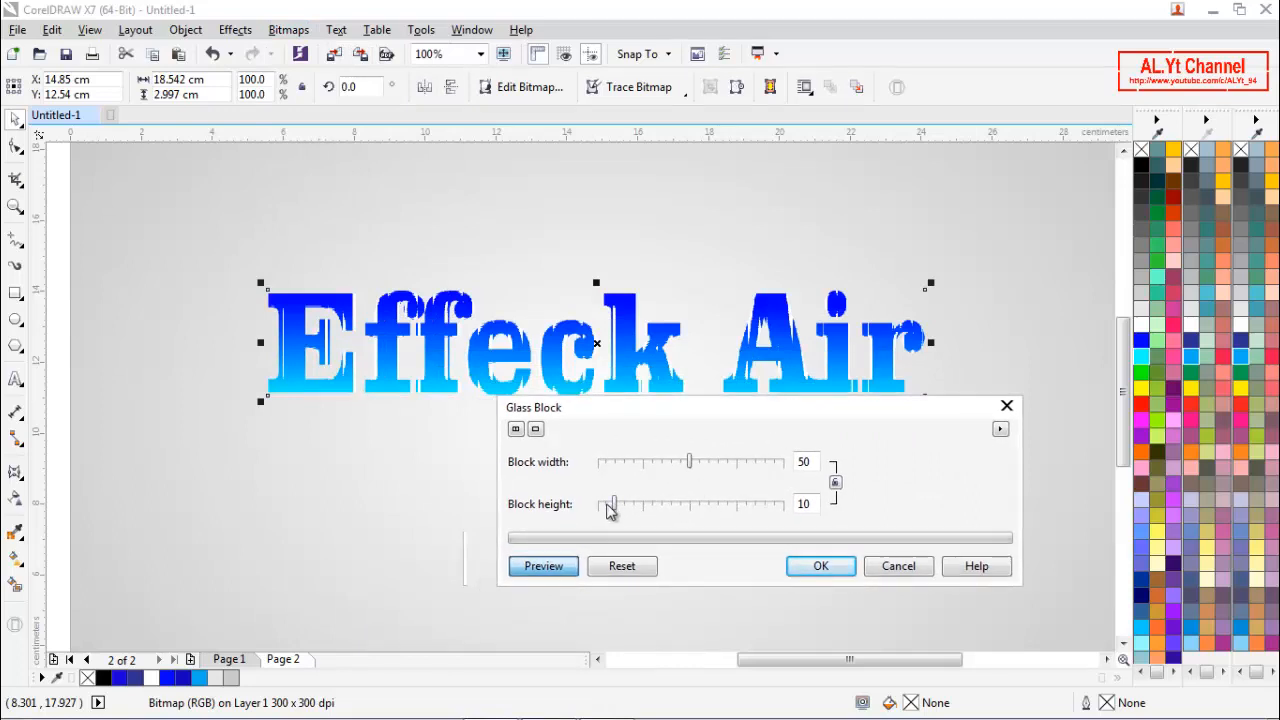
drag(612, 510, 604, 507)
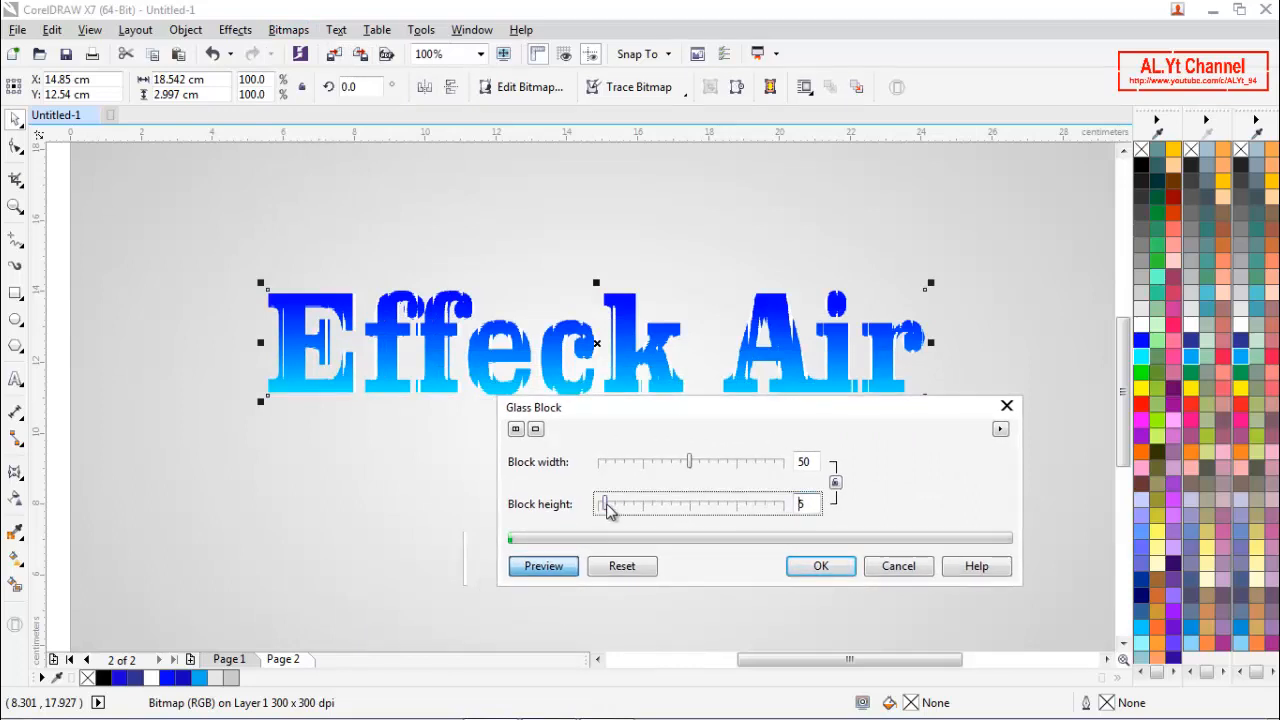
click(818, 584)
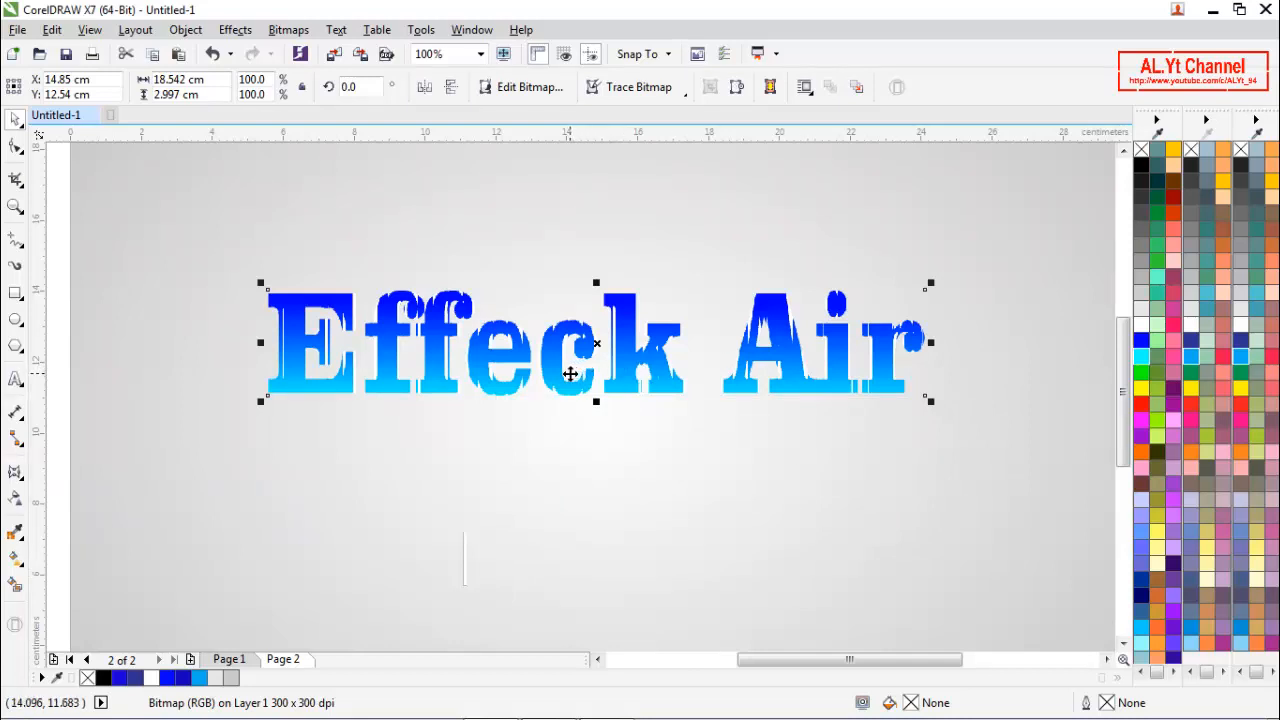
key(ctrl+z)
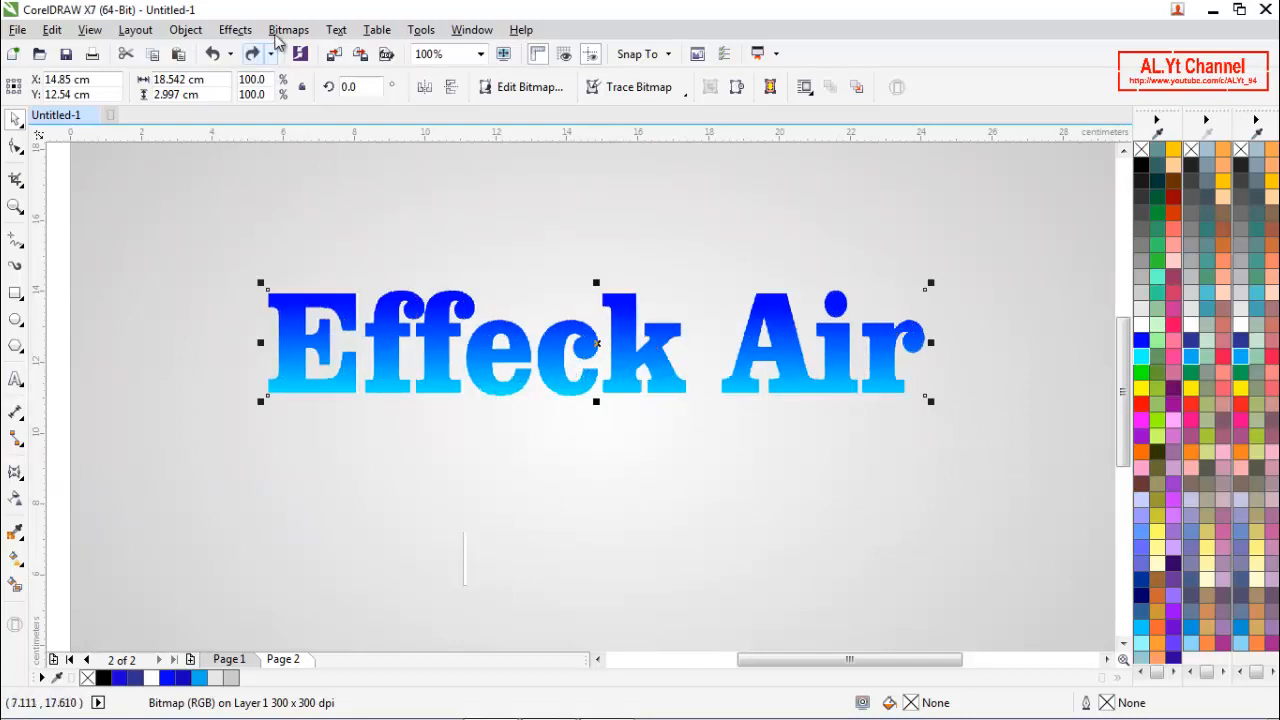
Apply the Glass Block creative effect to the bitmap text with block width 50 and block height 5
click(288, 29)
mouse_move(317, 517)
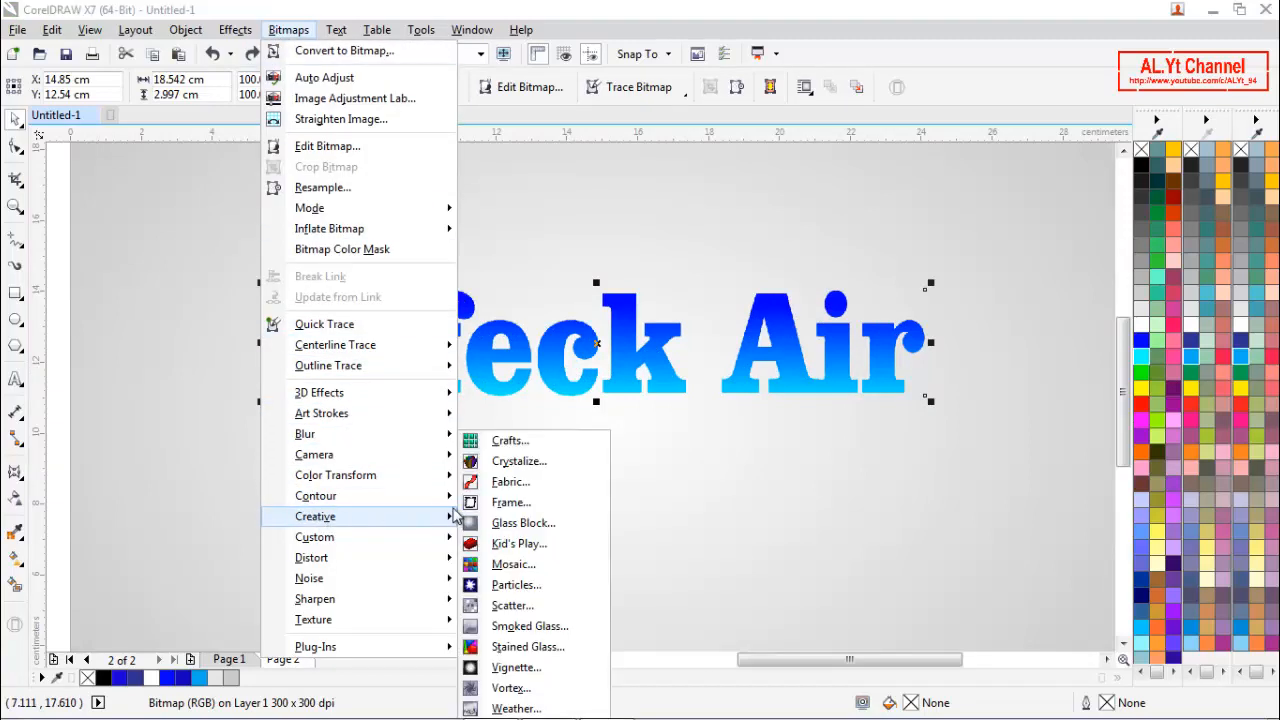
click(524, 533)
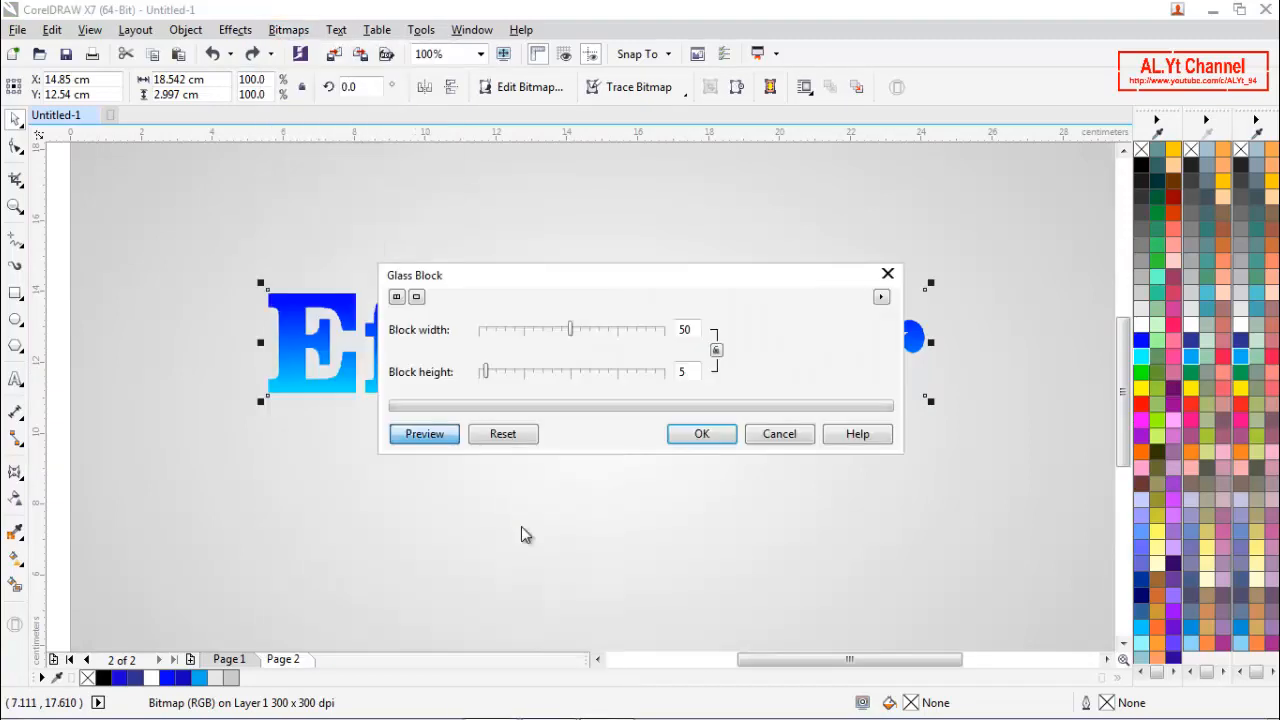
drag(671, 277, 855, 405)
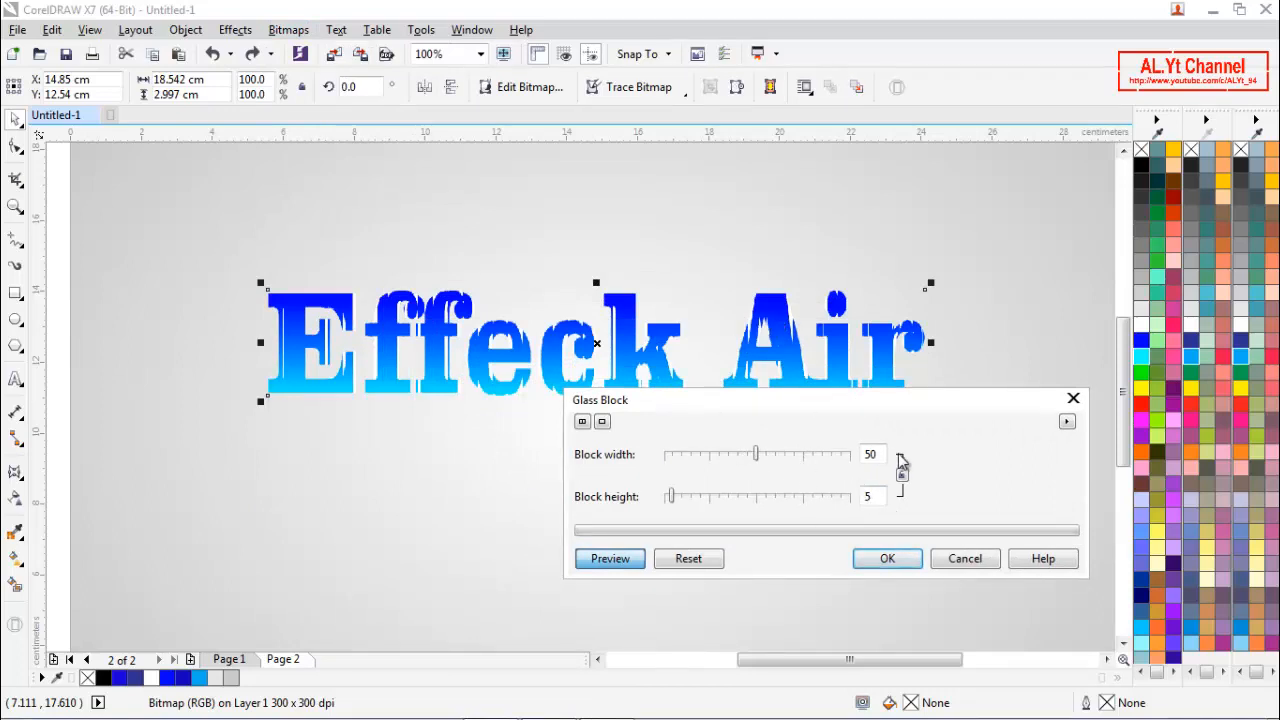
click(880, 572)
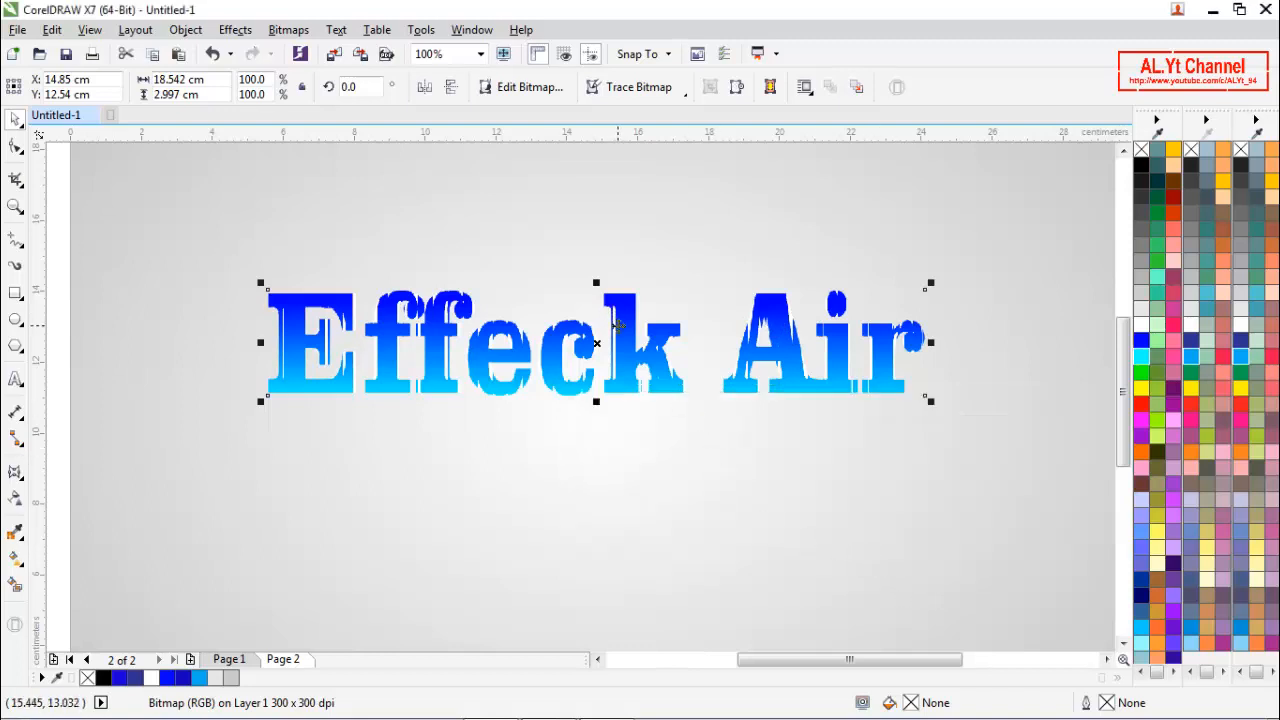
Copy the bitmap text and place a vertically mirrored duplicate directly beneath the original as its reflection
right_click(617, 322)
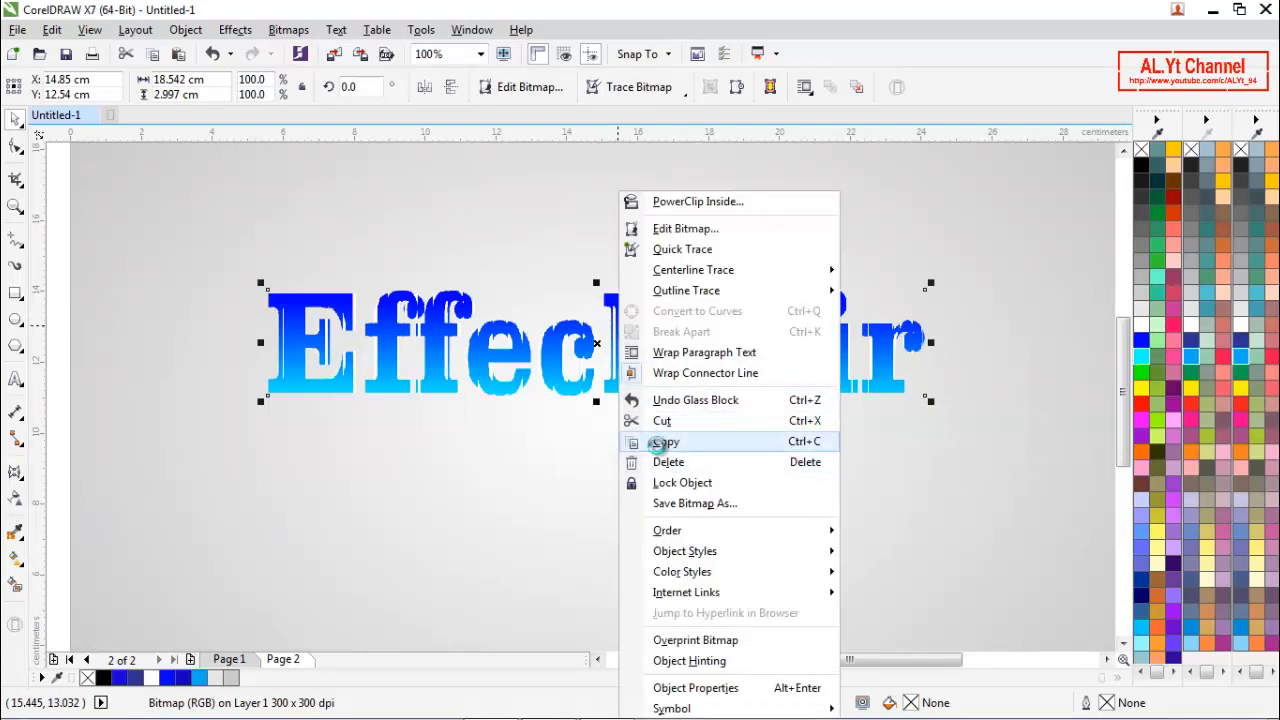
click(660, 443)
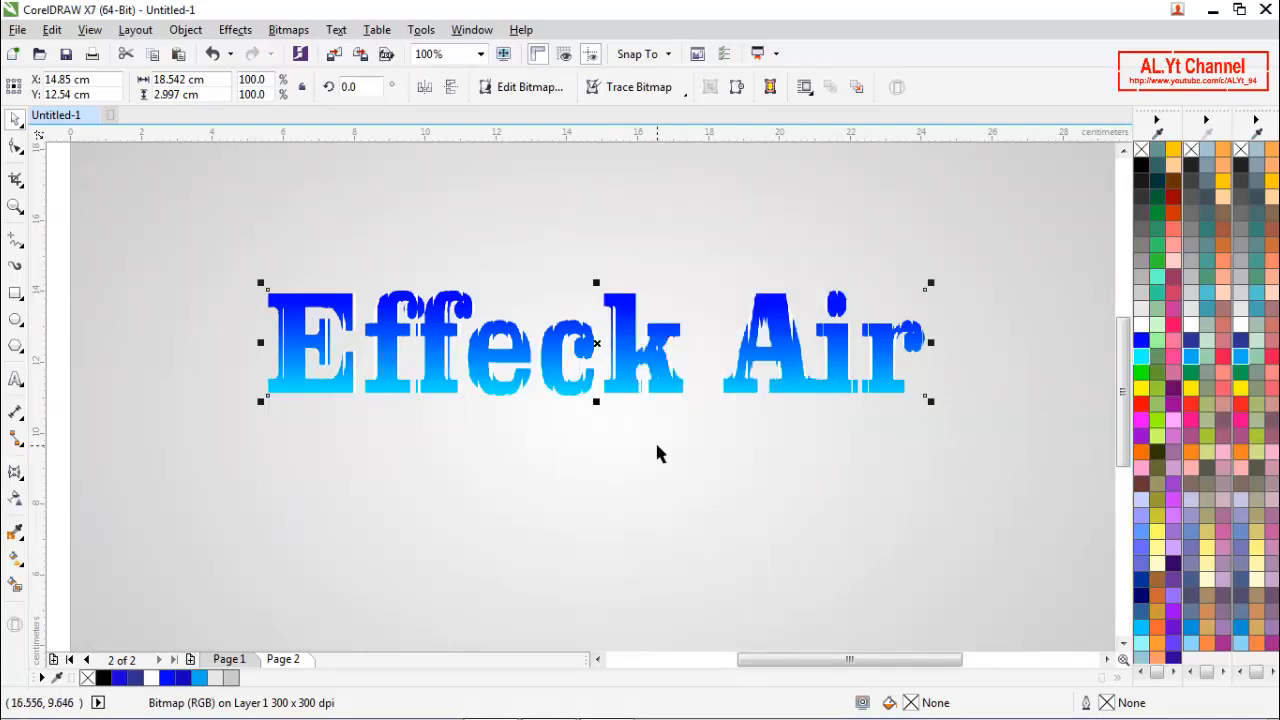
drag(595, 284, 580, 440)
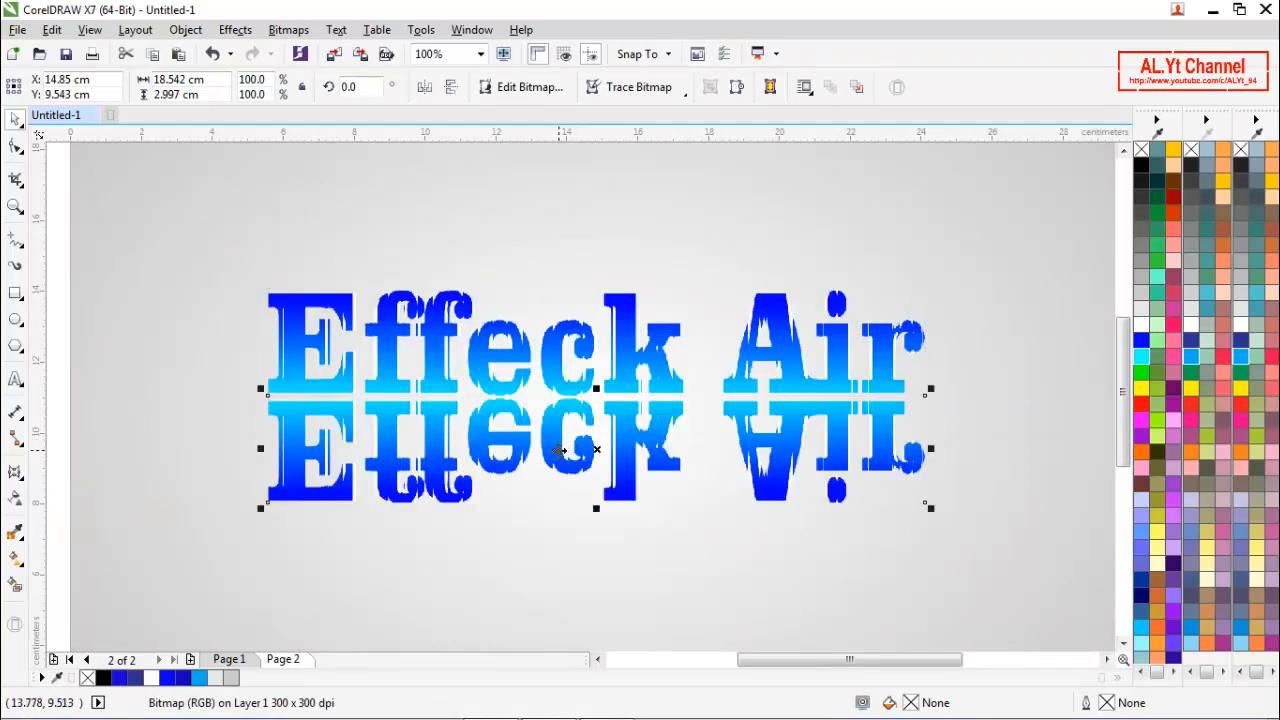
Start a Ripple distortion on the mirrored reflection and set its primary wave amplitude to 5
click(560, 450)
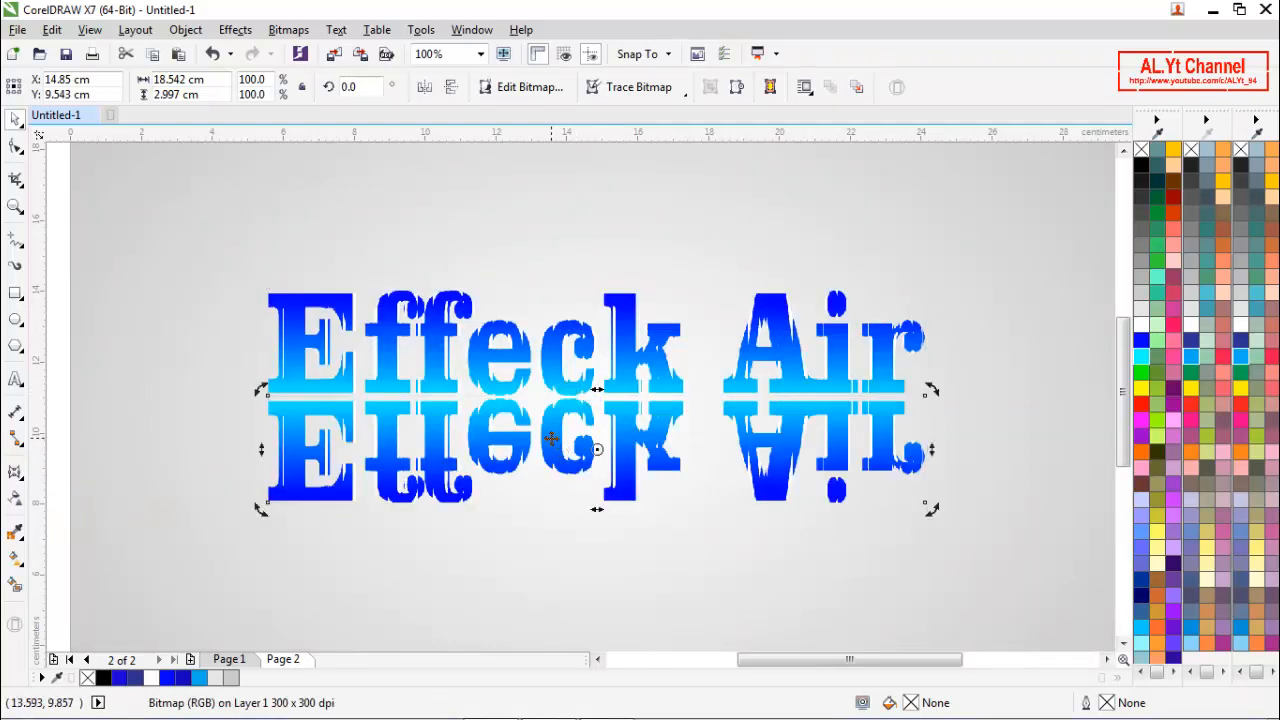
click(288, 29)
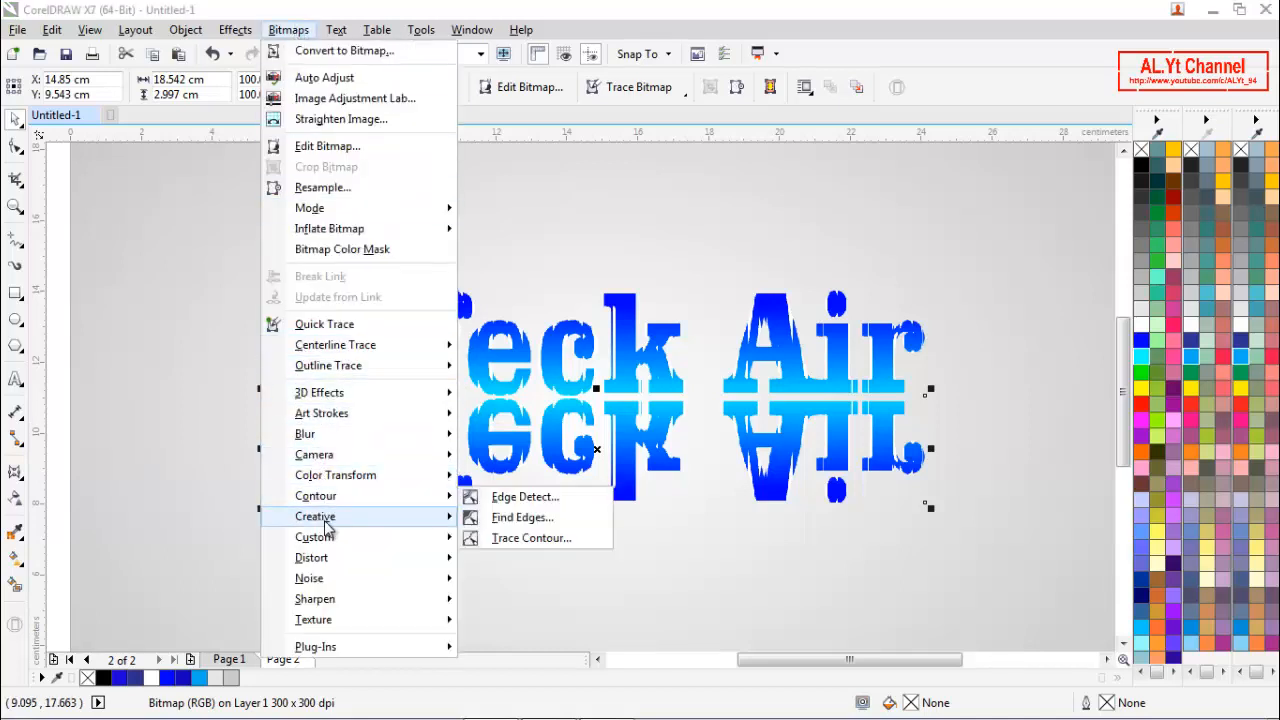
mouse_move(333, 542)
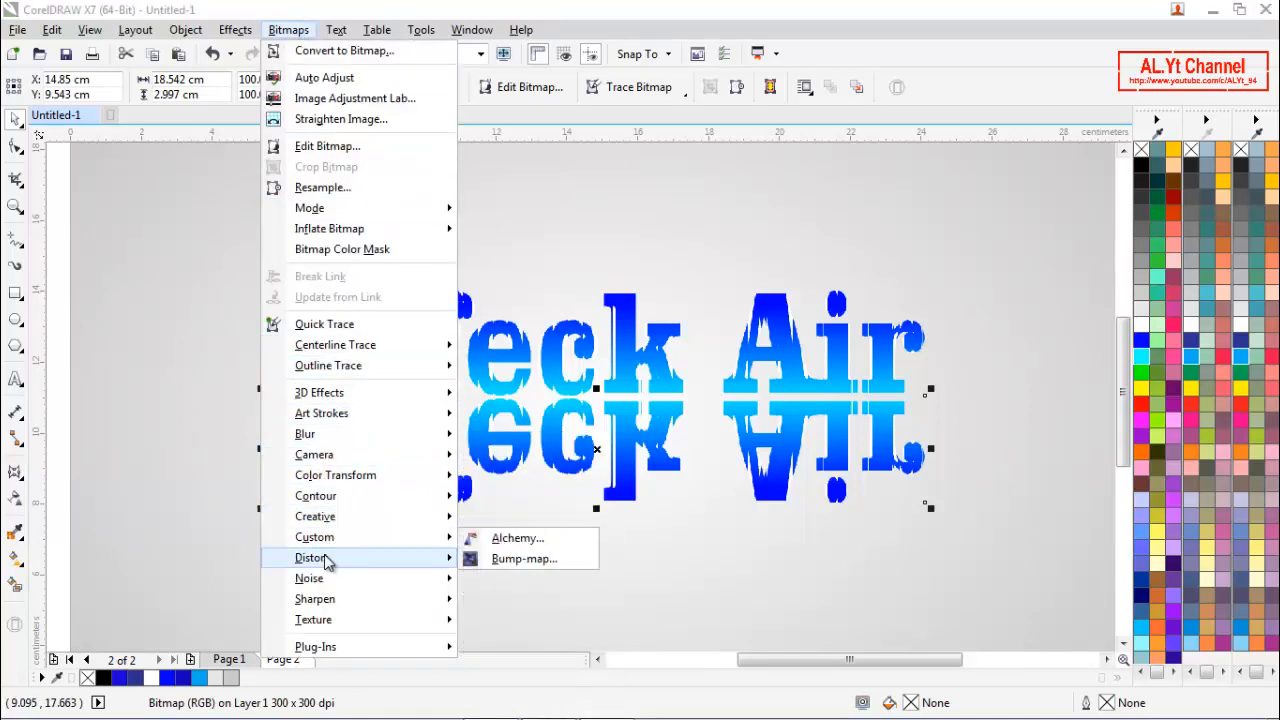
mouse_move(400, 560)
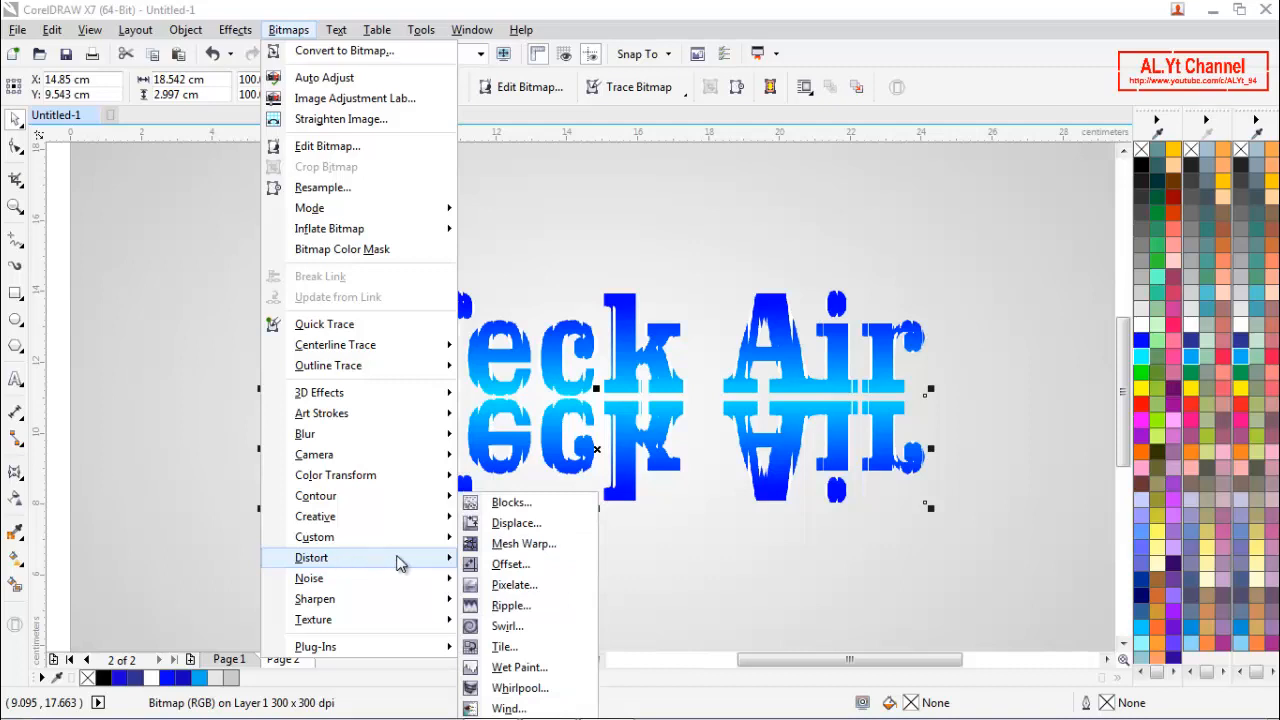
click(505, 607)
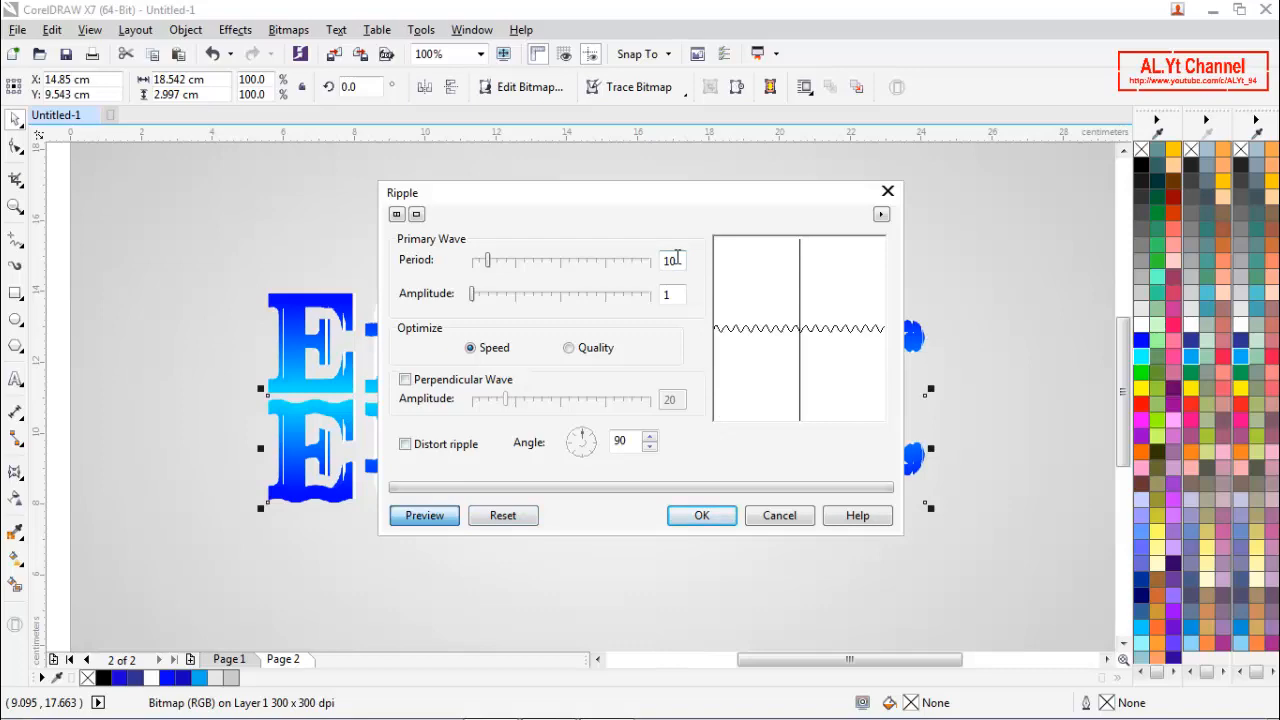
drag(677, 200, 993, 178)
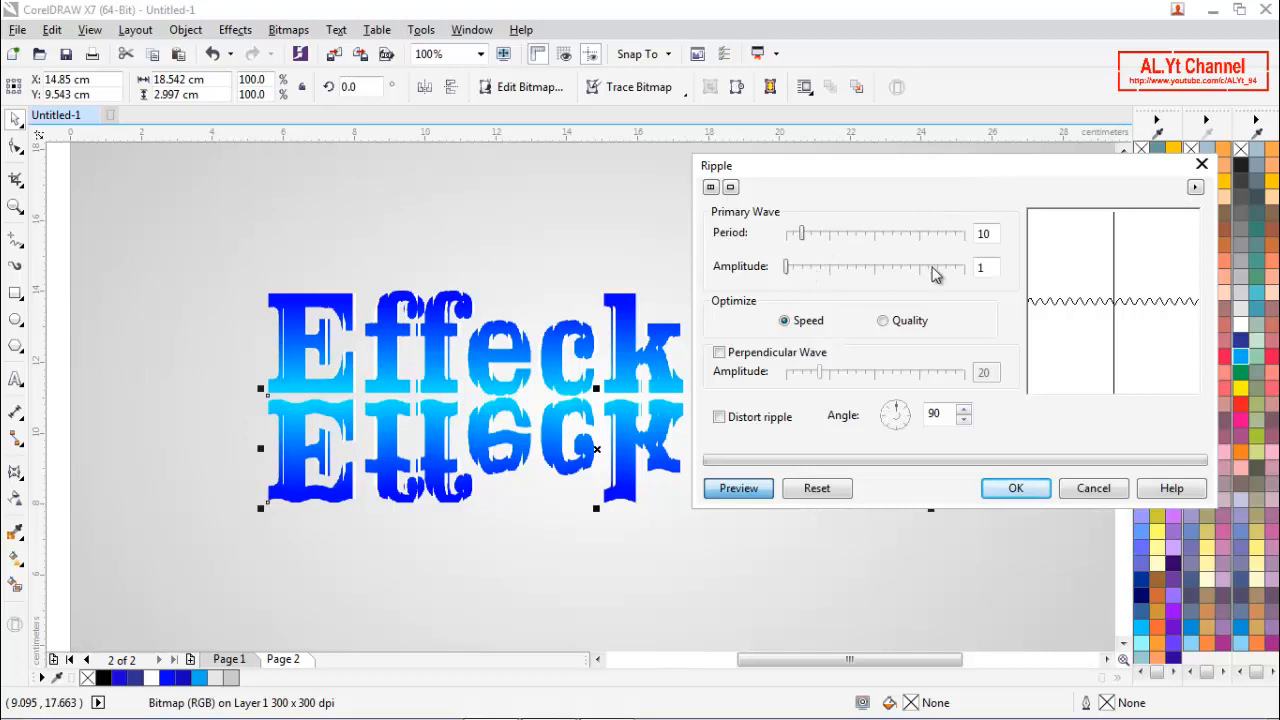
drag(991, 268, 968, 270)
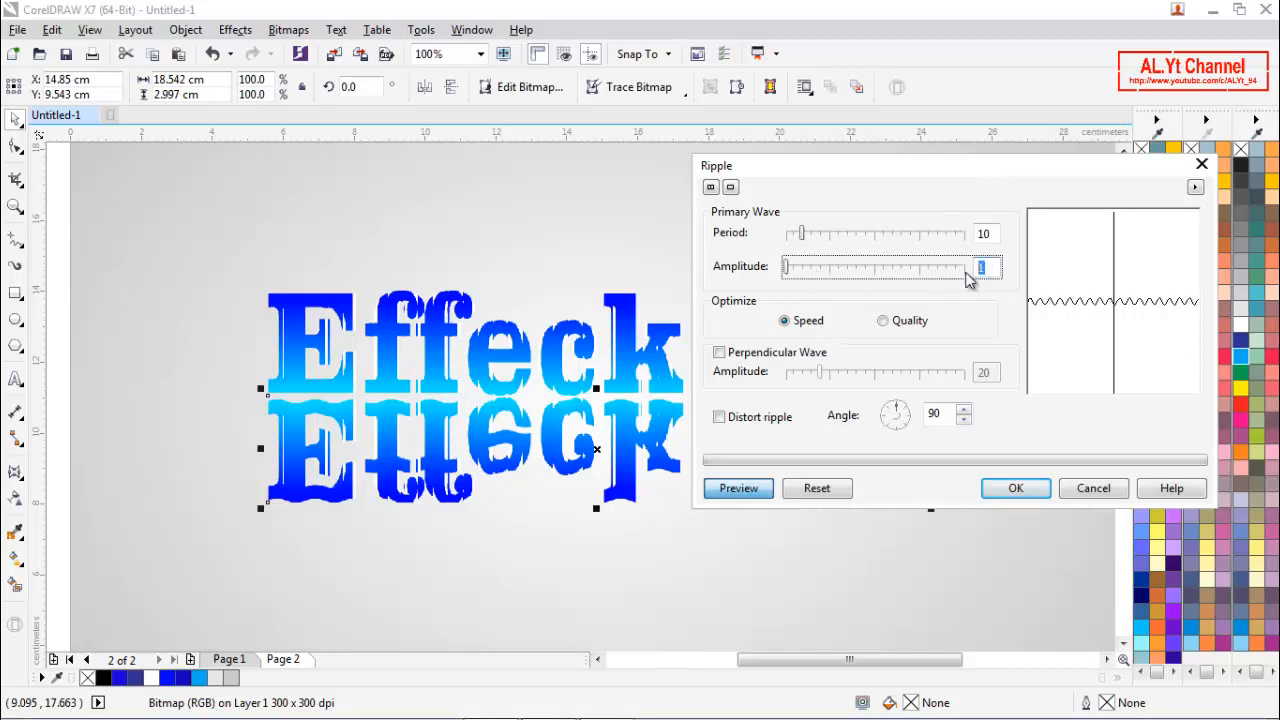
text(5)
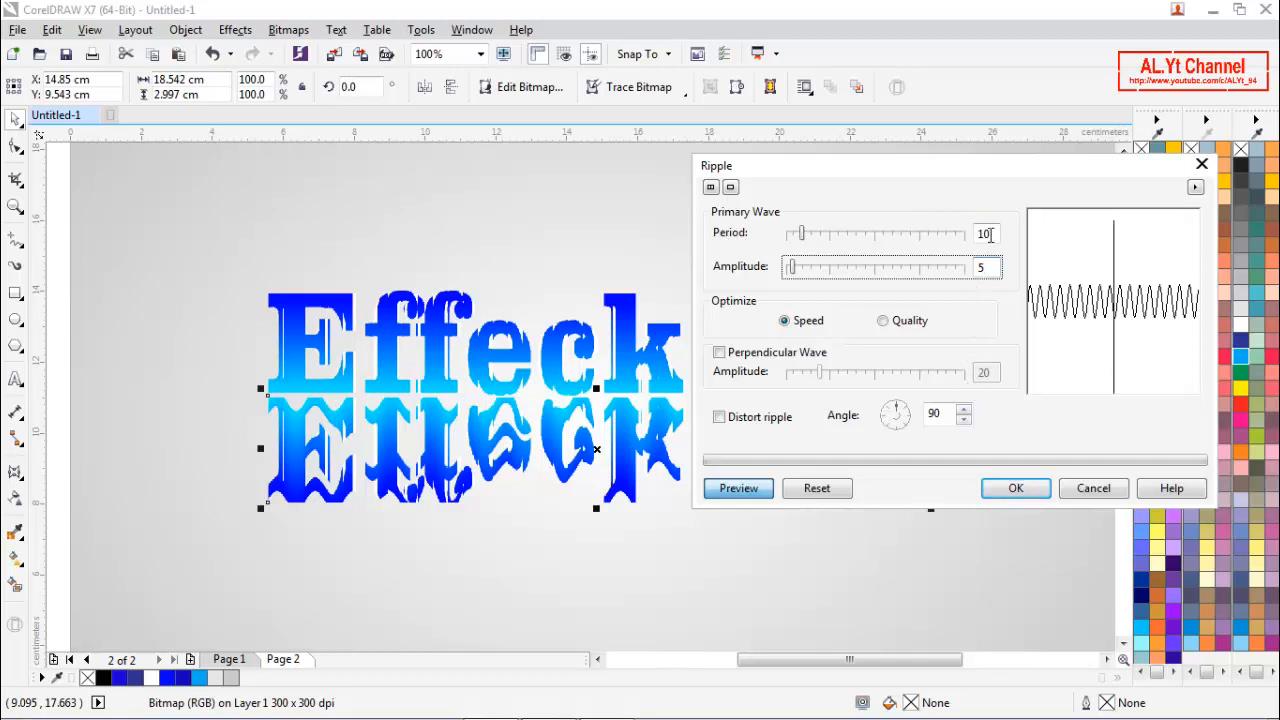
Set the ripple's primary wave period to 50 and apply the distortion to the reflection
drag(986, 234, 970, 246)
text(5)
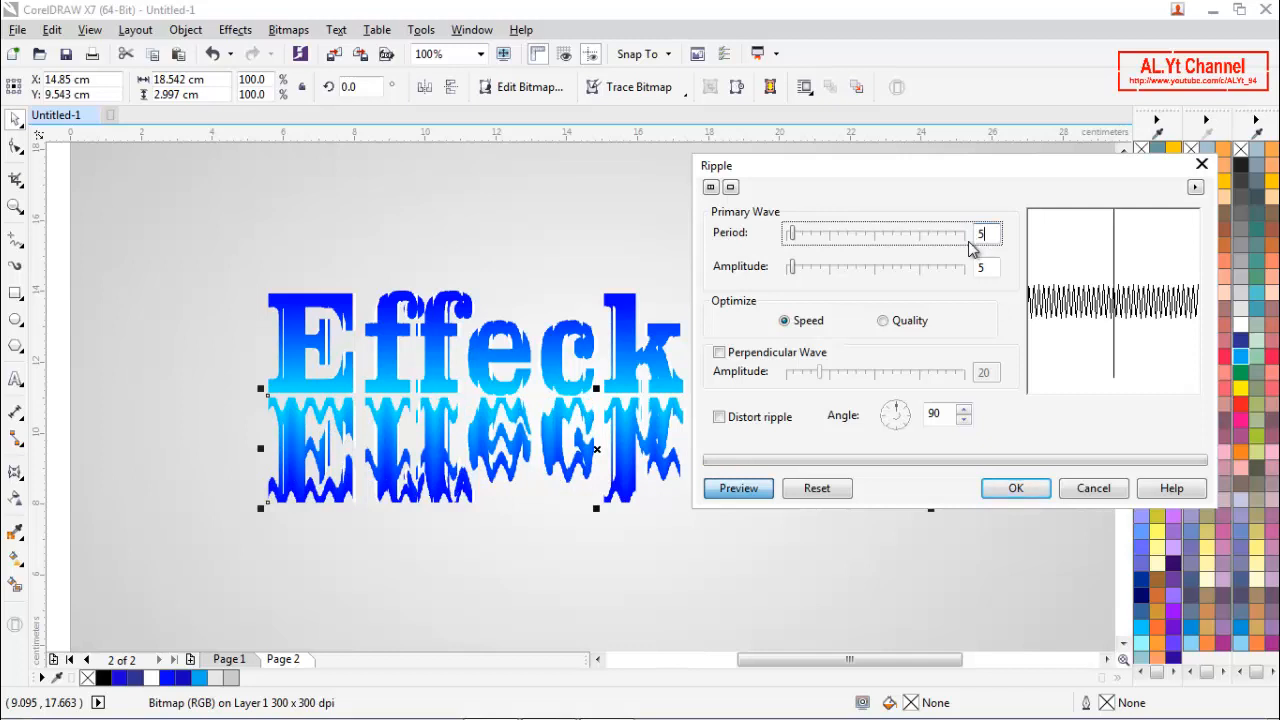
text(0)
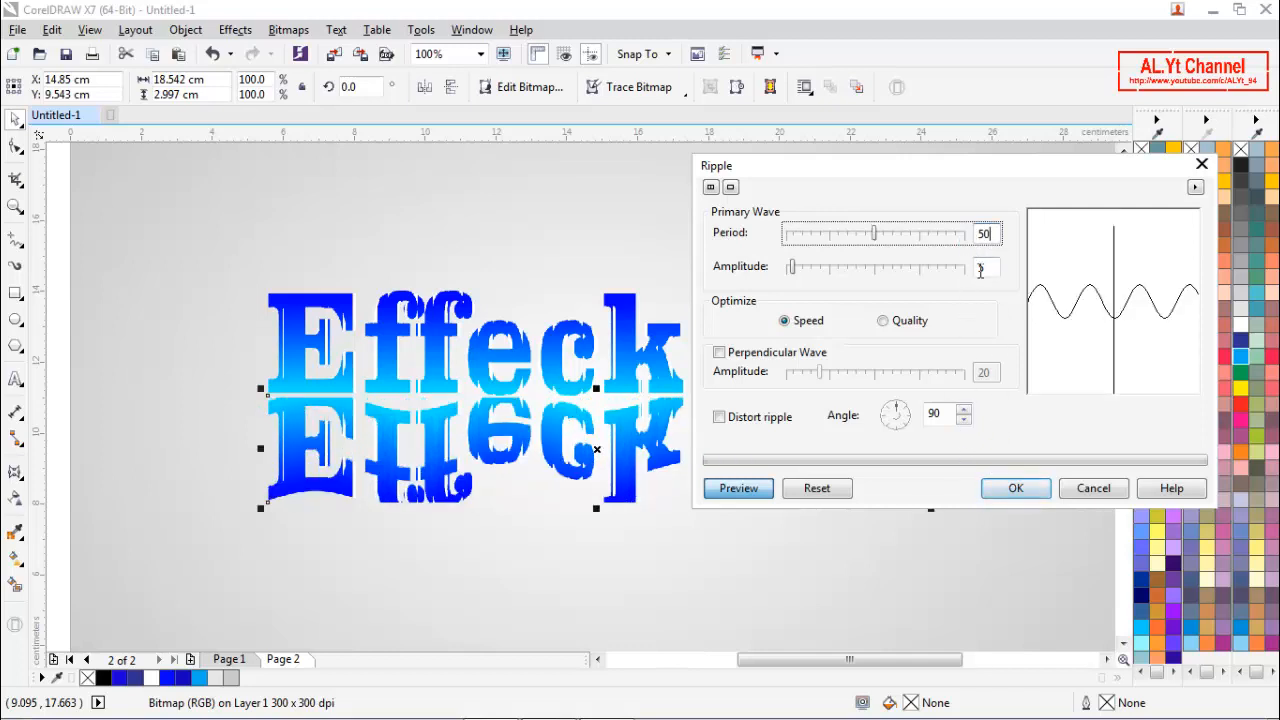
click(1010, 488)
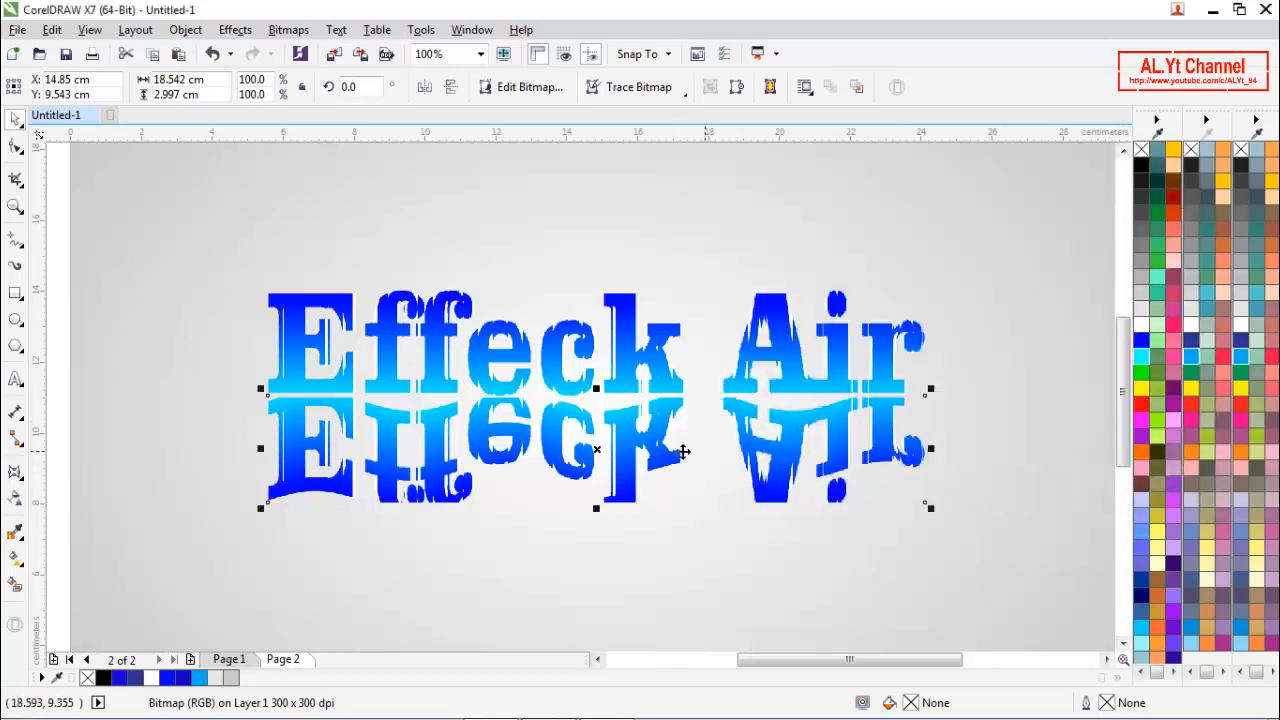
scroll(680, 449, down, 1)
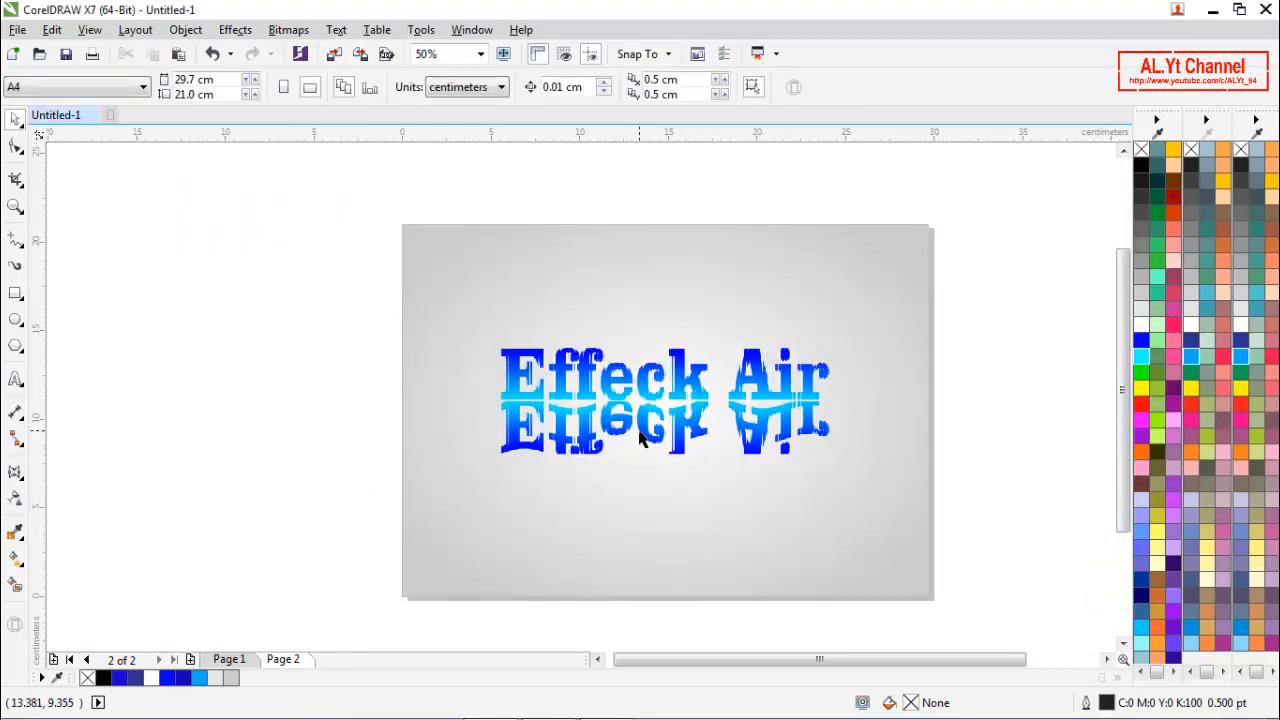
Apply a uniform transparency of 50 to the rippled mirror reflection beneath the text
scroll(321, 461, up, 1)
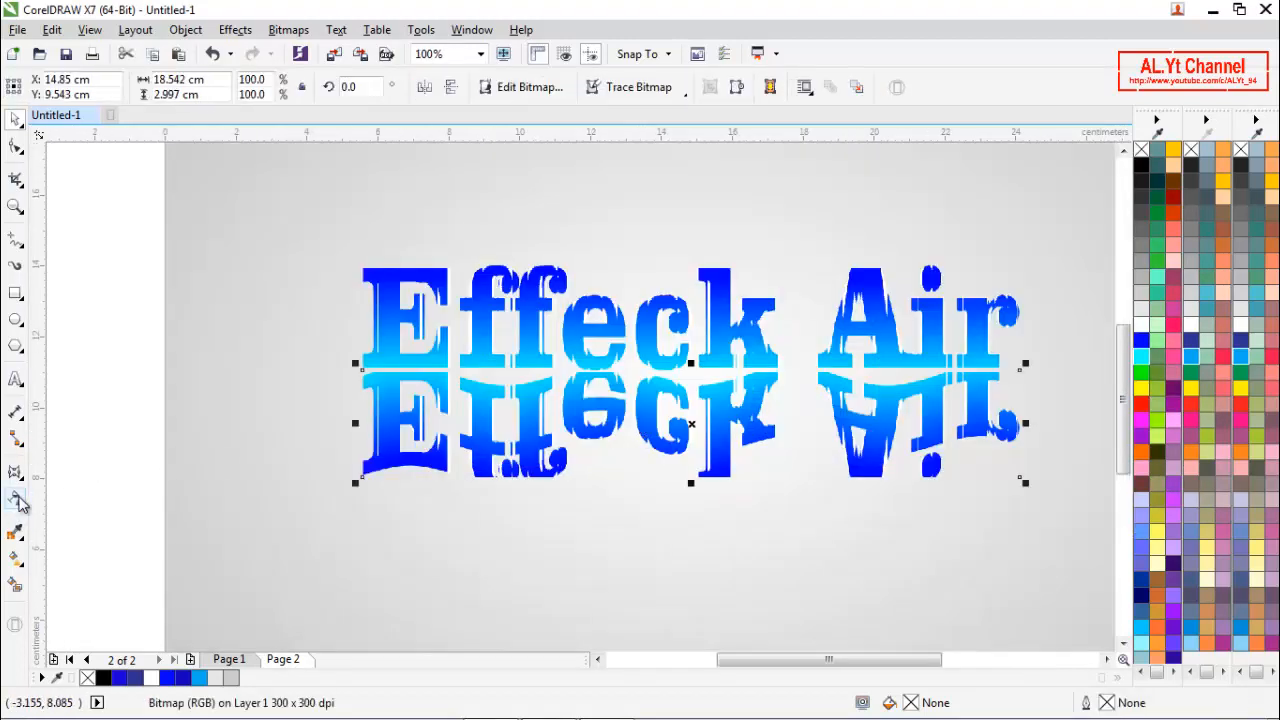
click(17, 499)
click(44, 91)
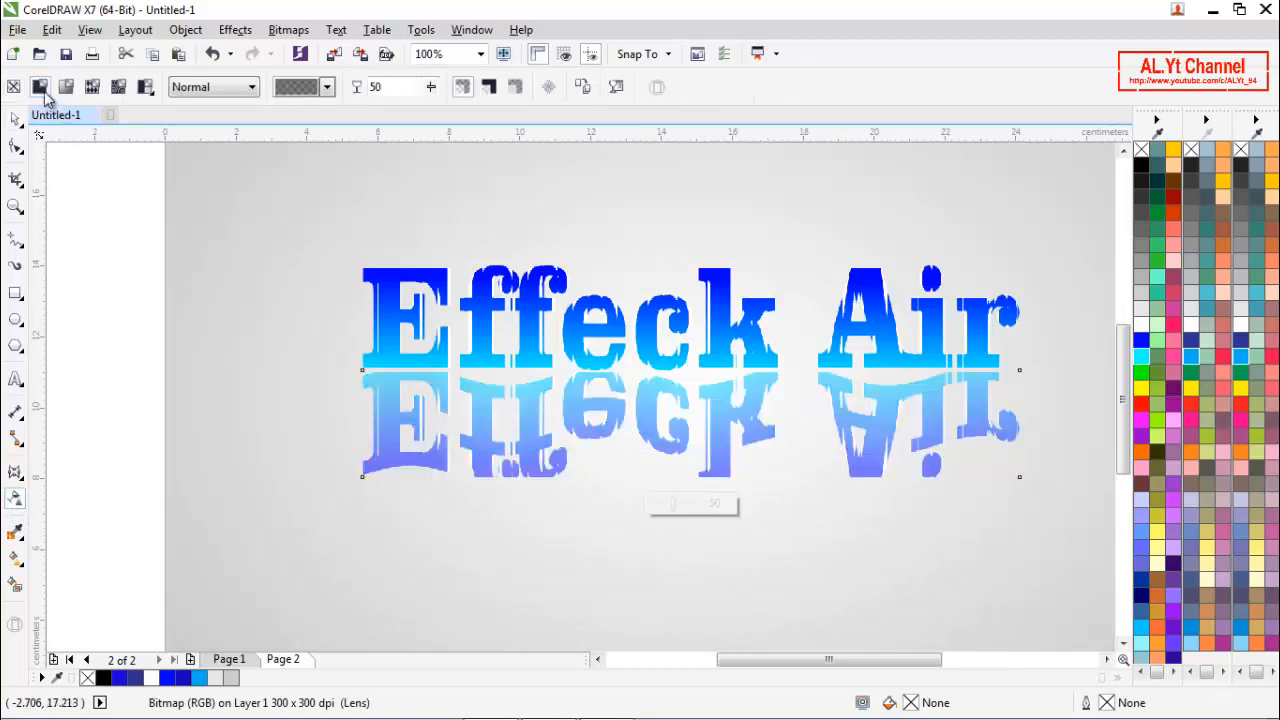
click(14, 119)
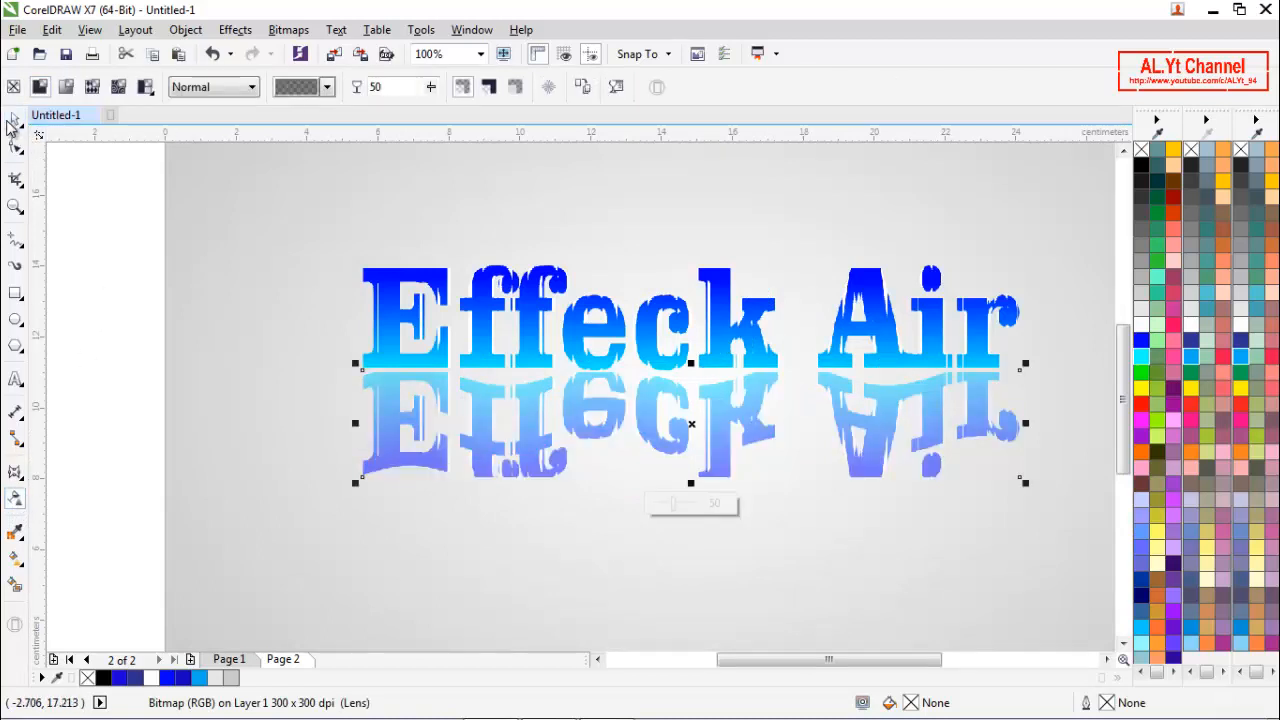
click(100, 243)
scroll(680, 305, down, 1)
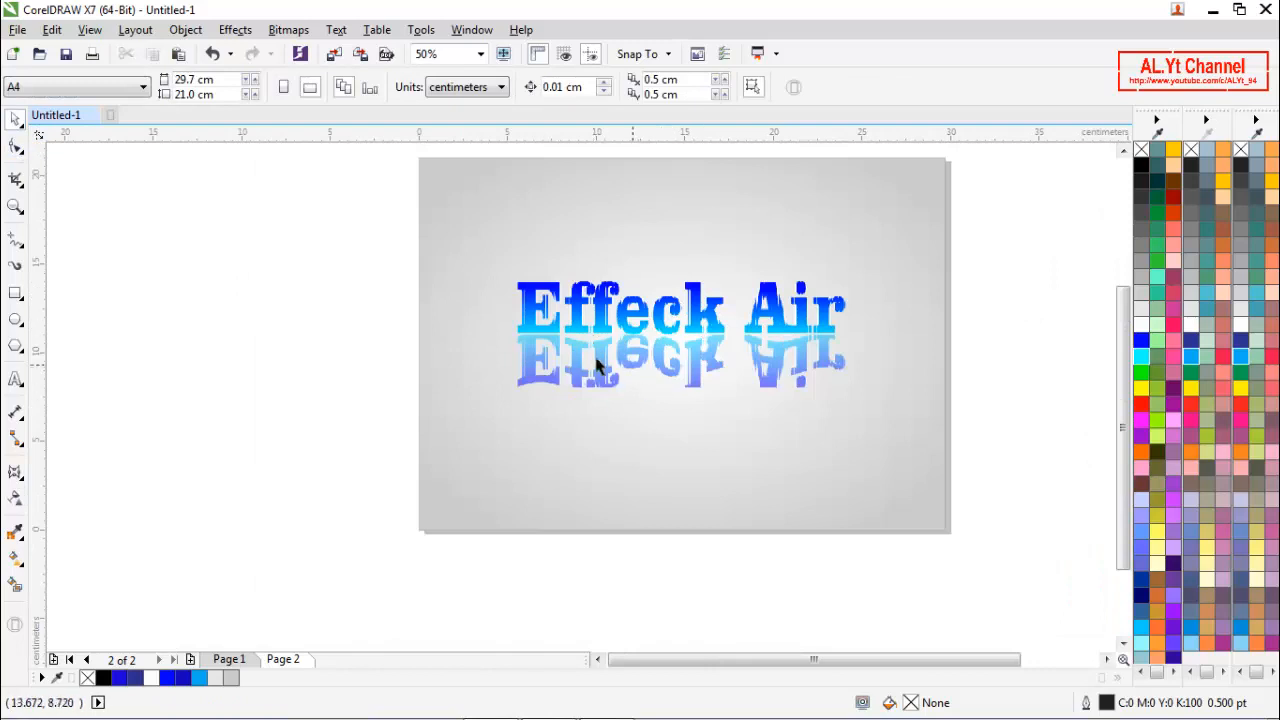
scroll(686, 365, up, 1)
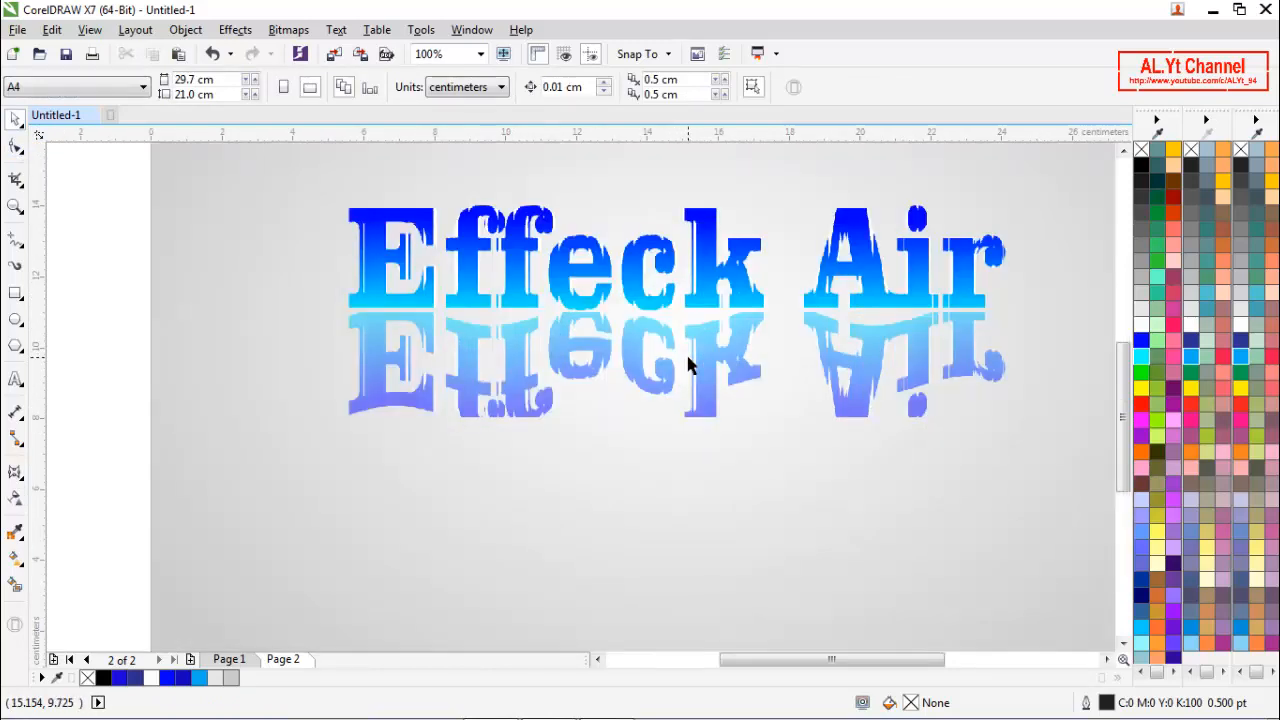
scroll(615, 352, down, 1)
drag(383, 249, 250, 387)
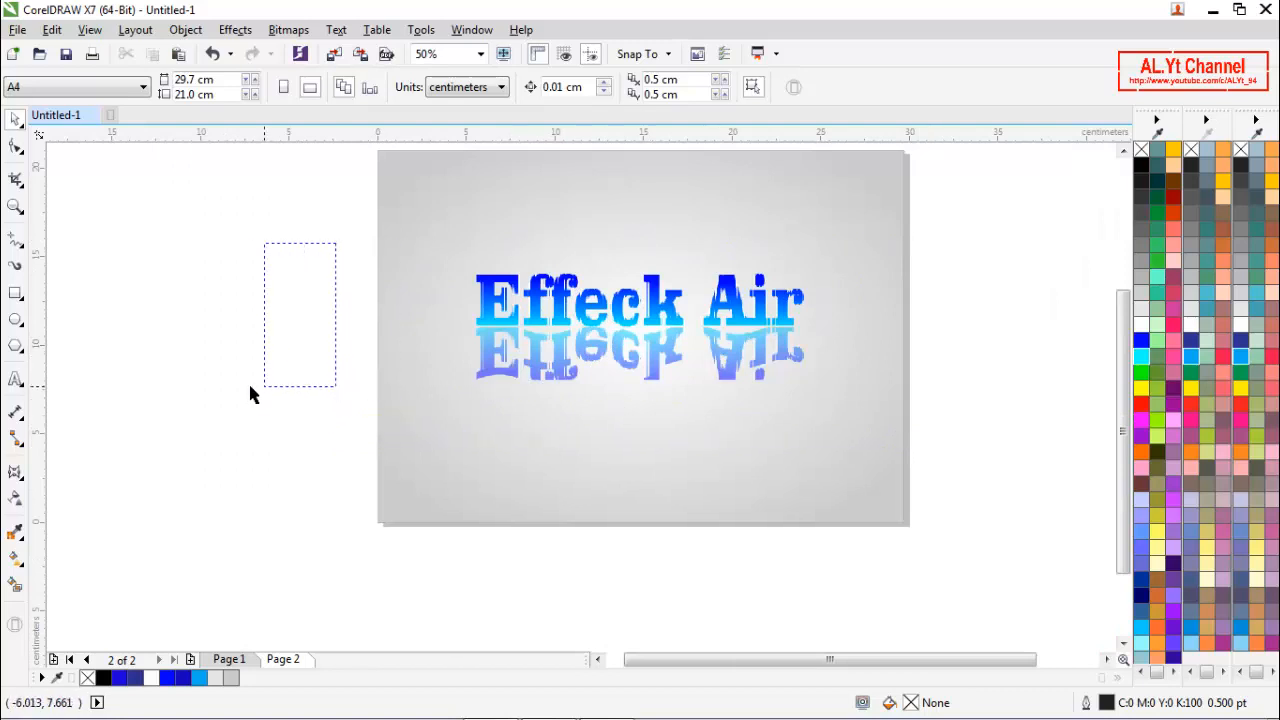
Set the uniform transparency of the mirrored reflection to 40
click(538, 376)
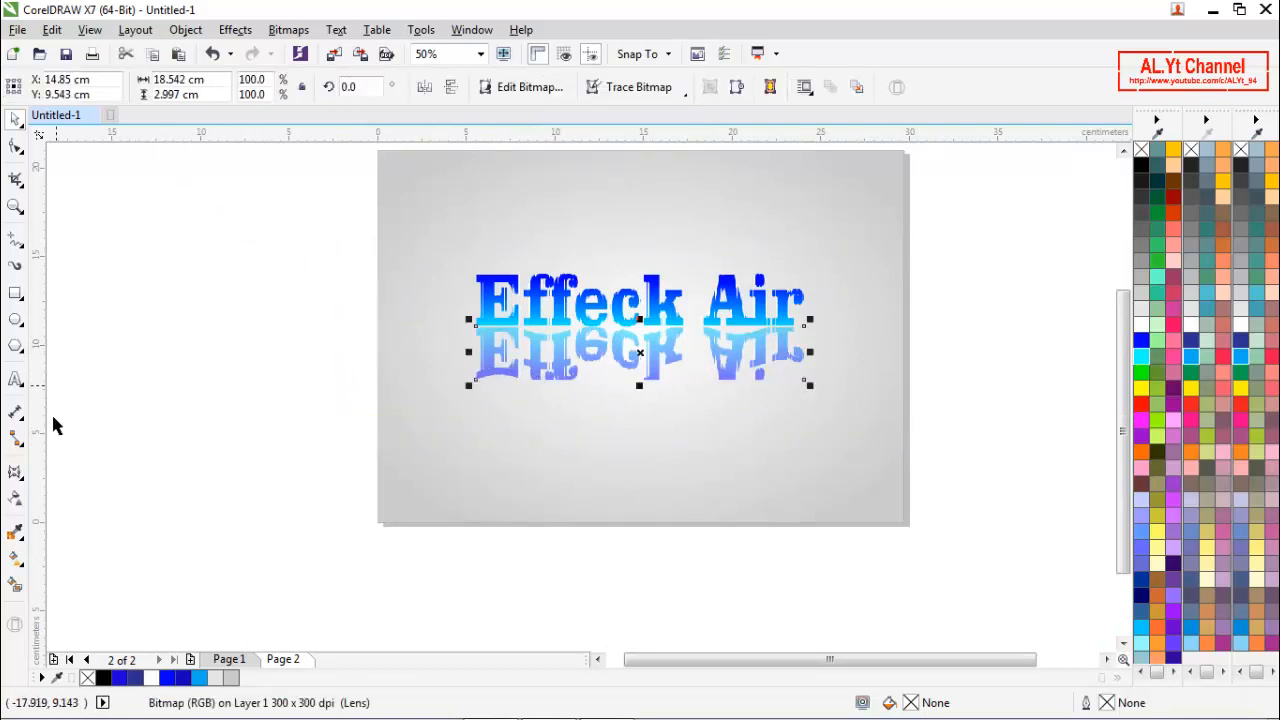
click(15, 497)
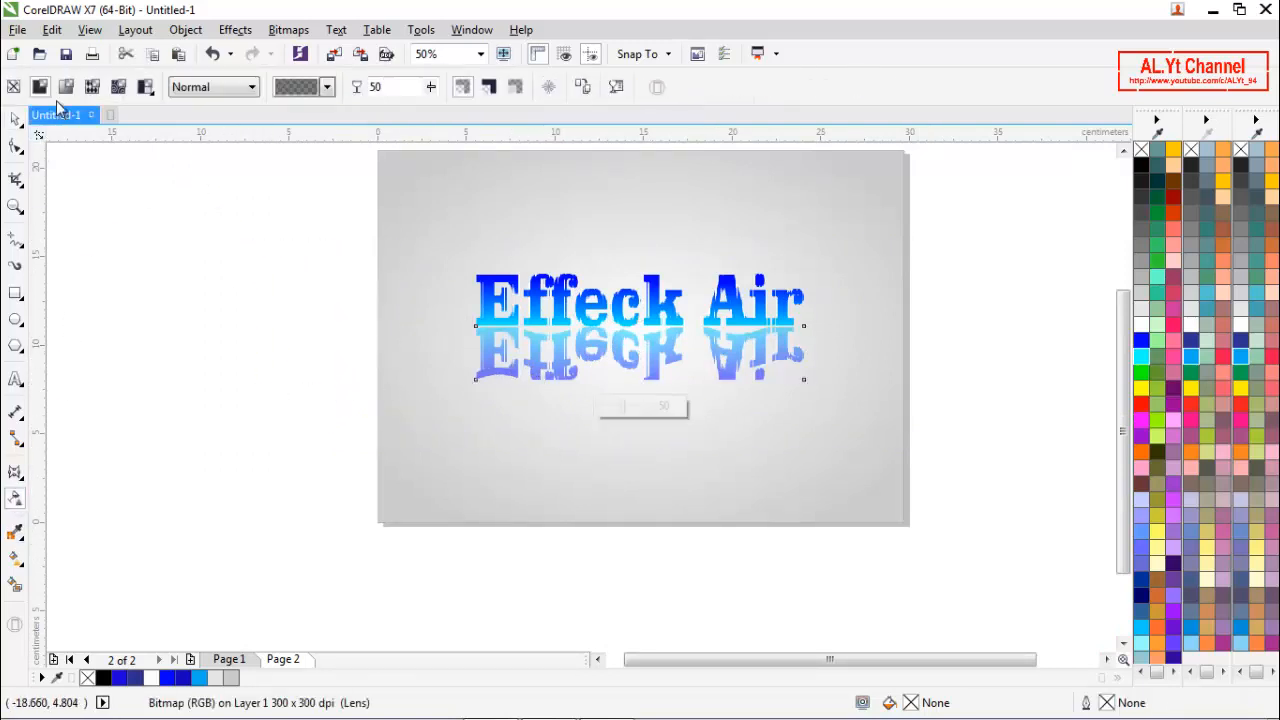
drag(386, 87, 362, 88)
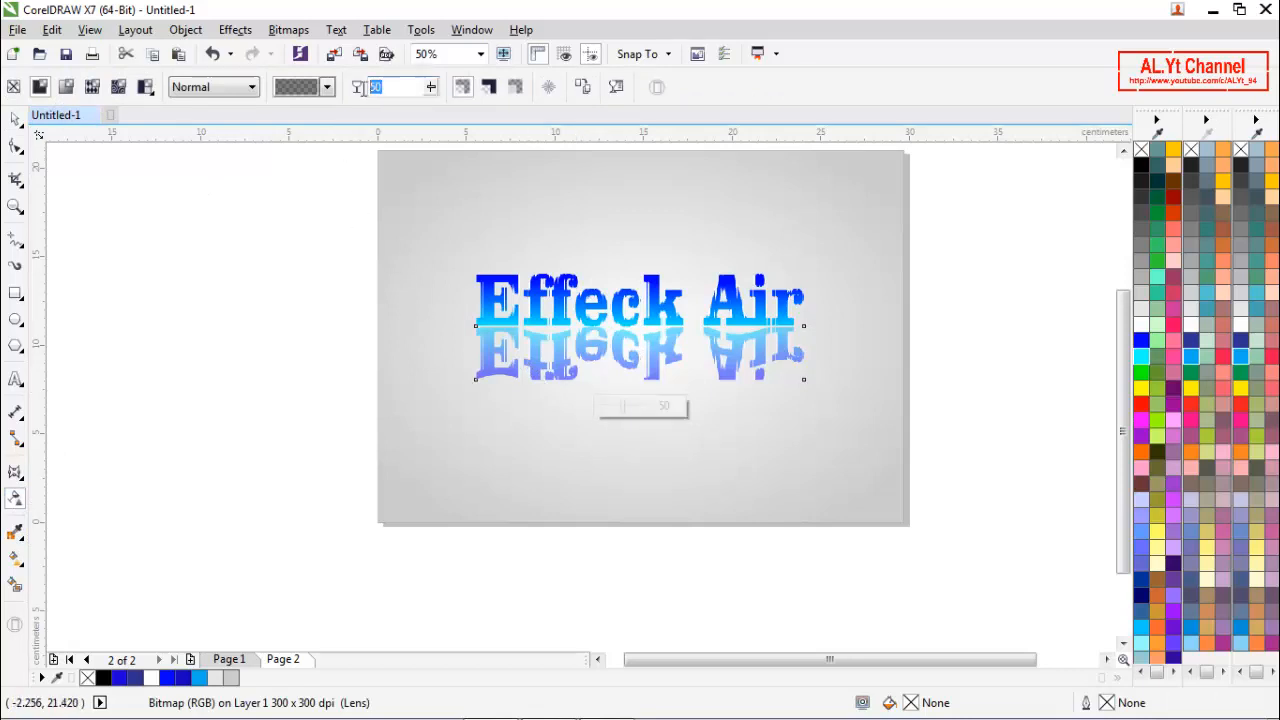
text(40)
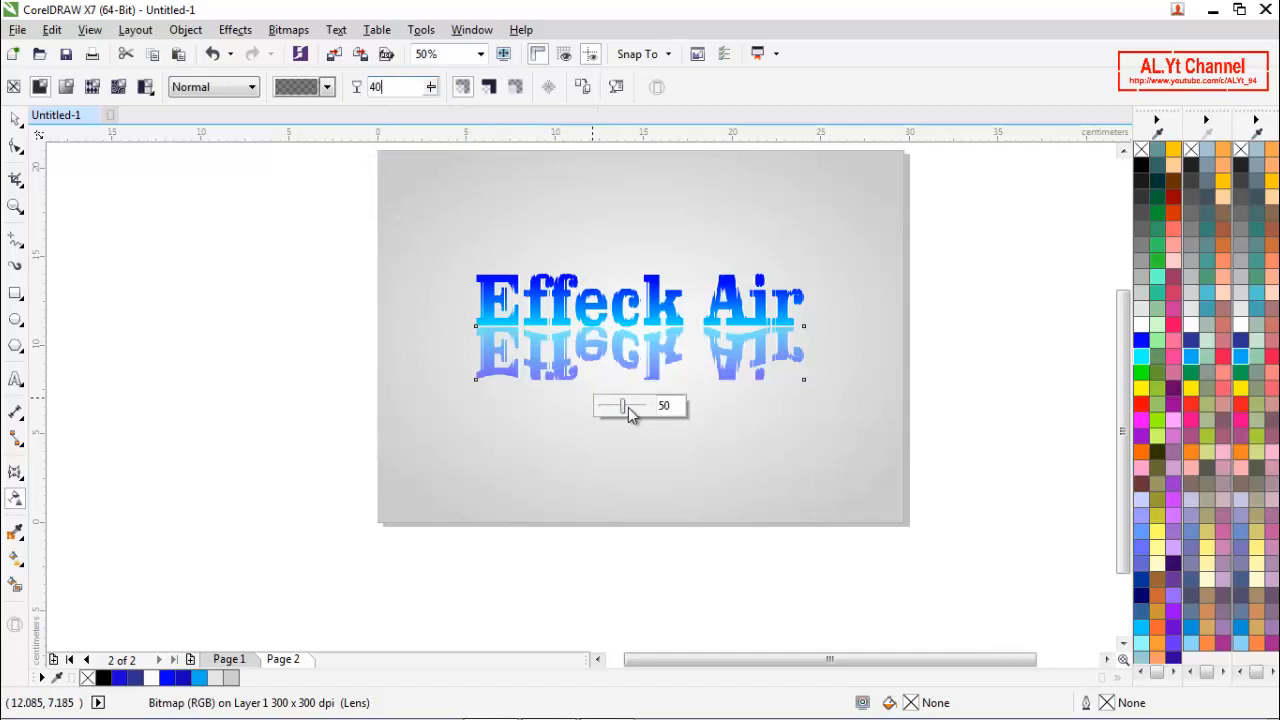
key(Return)
drag(617, 406, 611, 406)
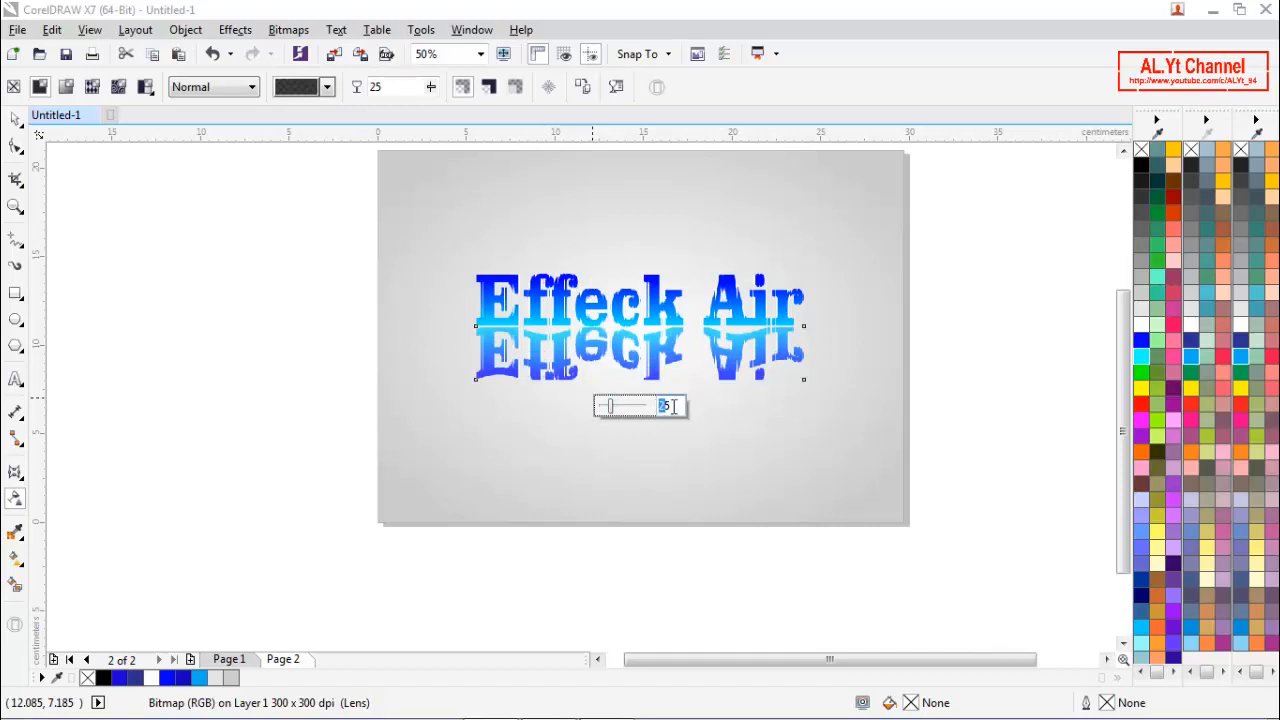
drag(672, 406, 655, 413)
drag(670, 406, 643, 407)
click(632, 438)
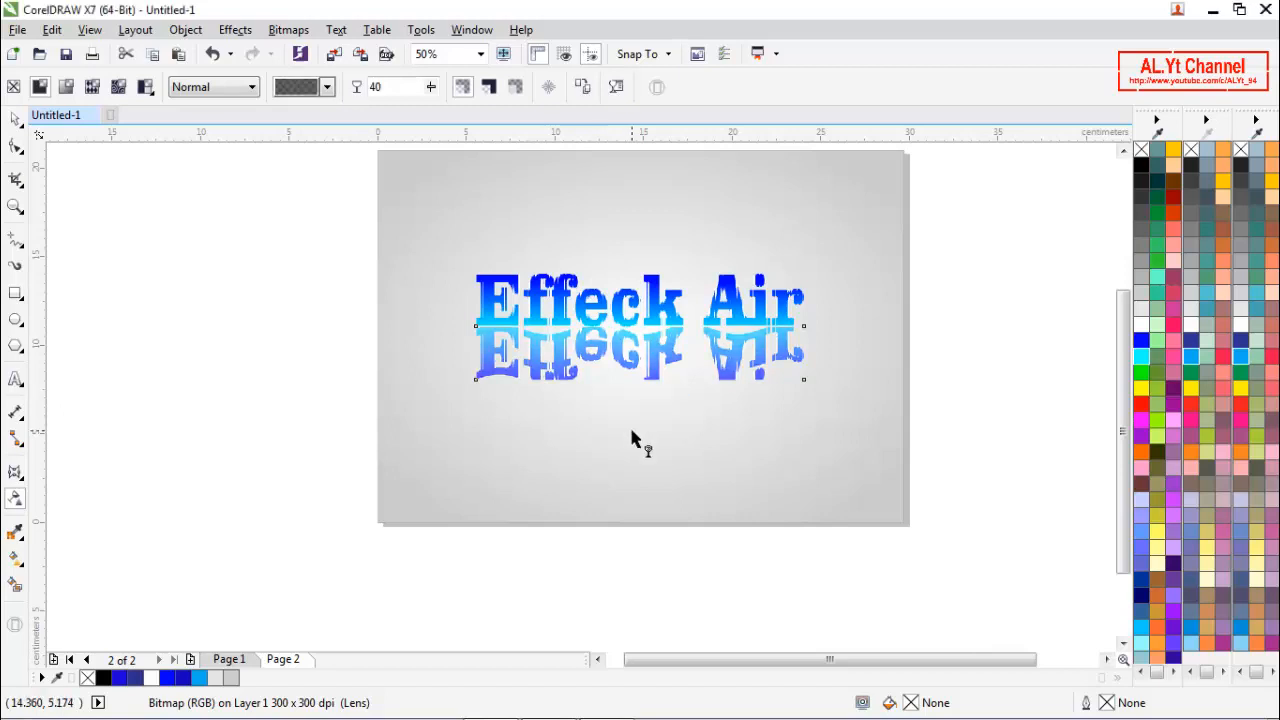
Group the text with its mirrored reflection and align the group to the centre of the page
click(16, 121)
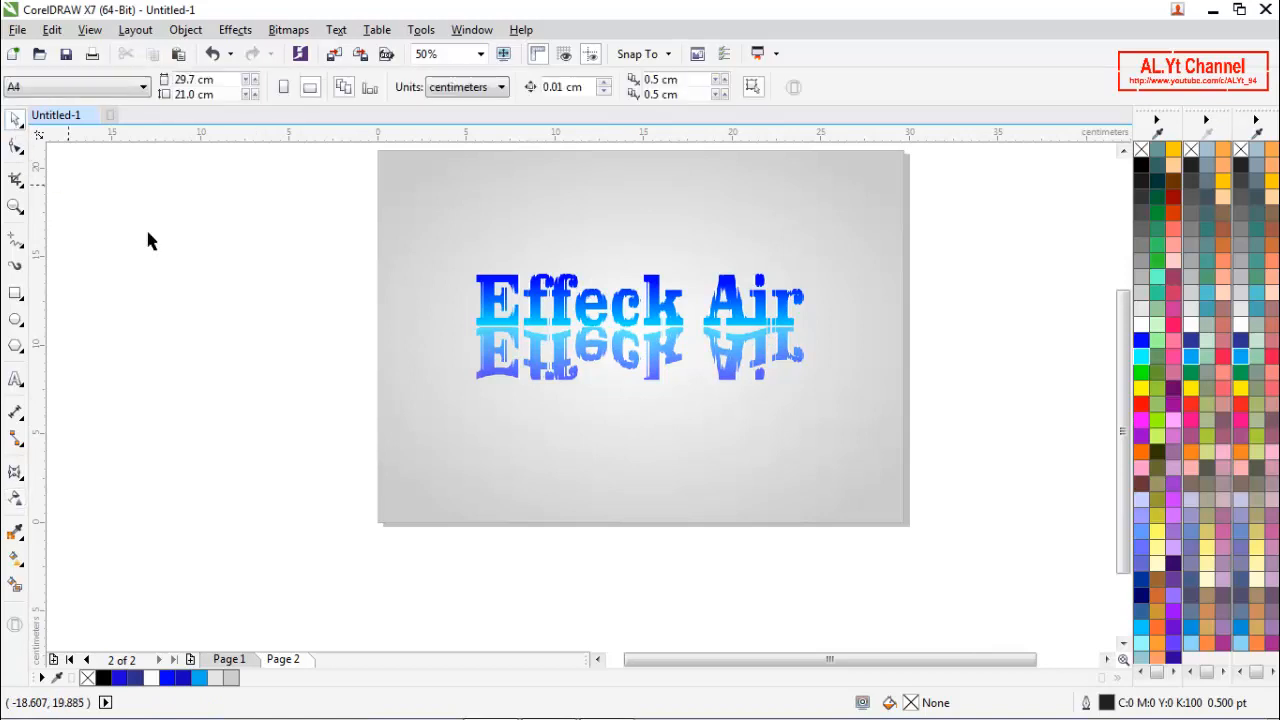
drag(323, 231, 906, 471)
key(ctrl+g)
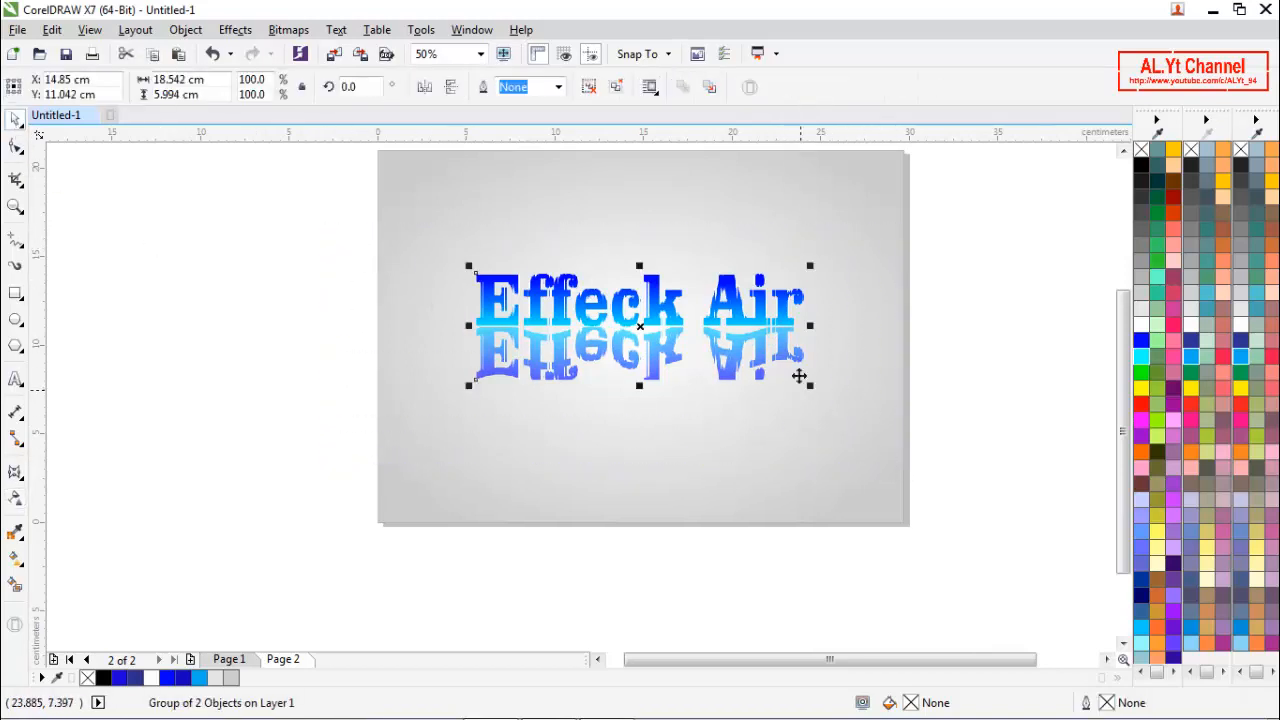
click(937, 349)
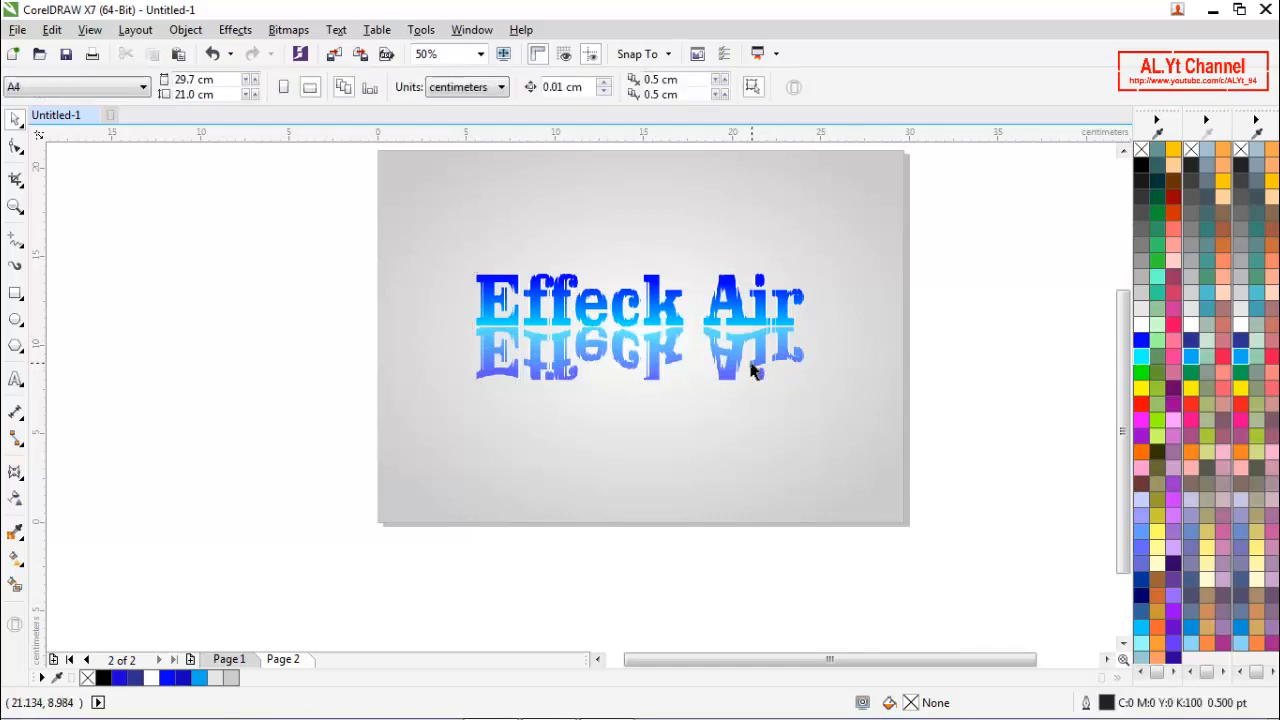
click(738, 370)
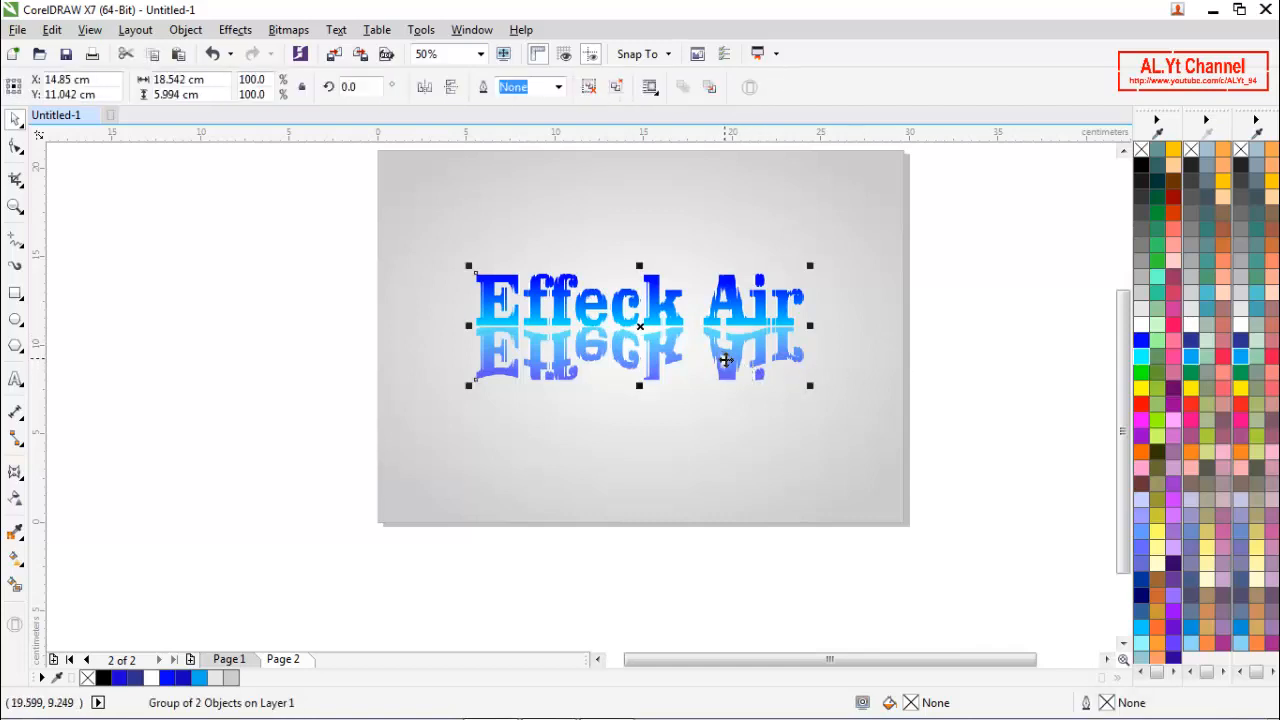
key(Down)
click(853, 366)
Examine the finished text effect up close and in a full-screen preview, then return to the drawing
key(z)
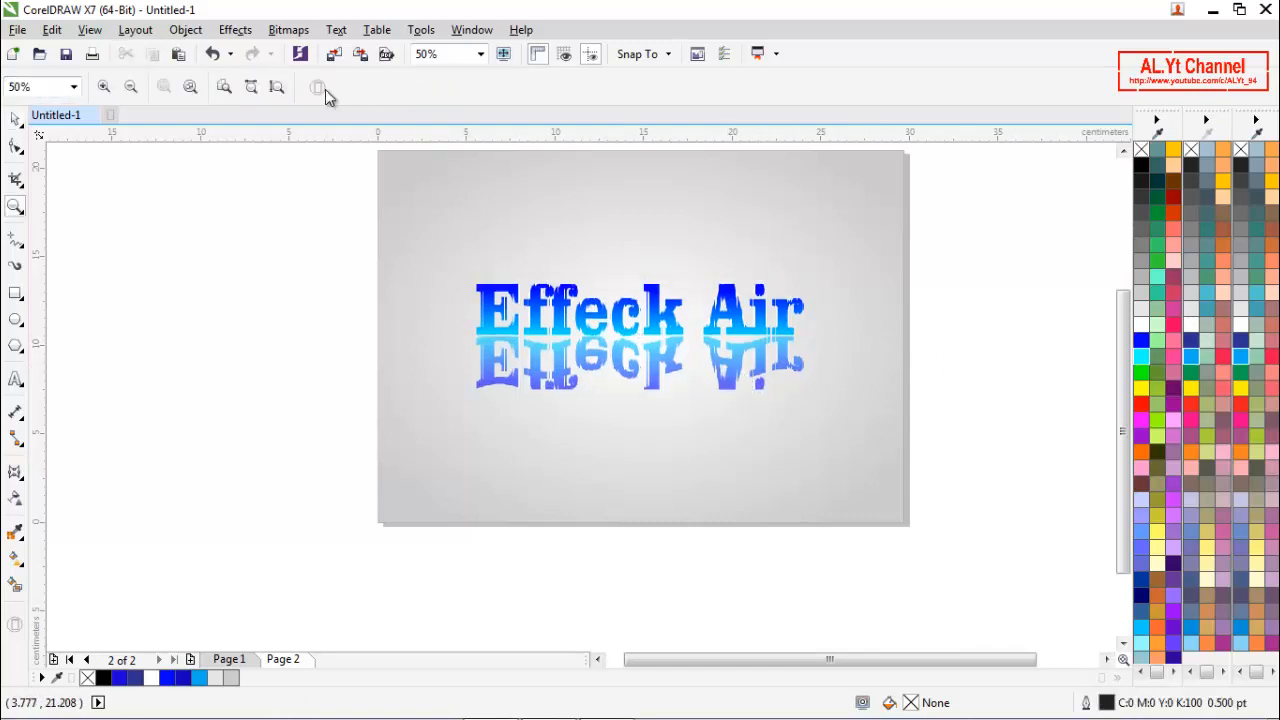
click(251, 90)
key(space)
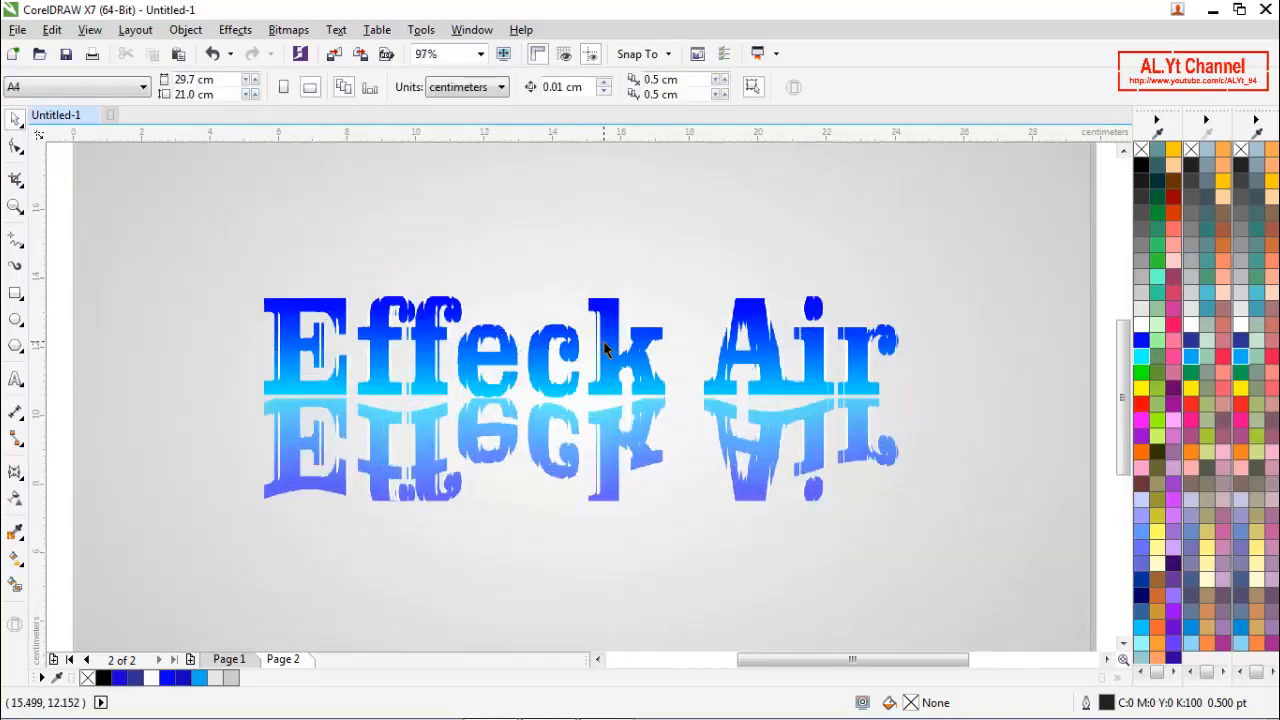
scroll(600, 350, up, 2)
scroll(598, 360, down, 2)
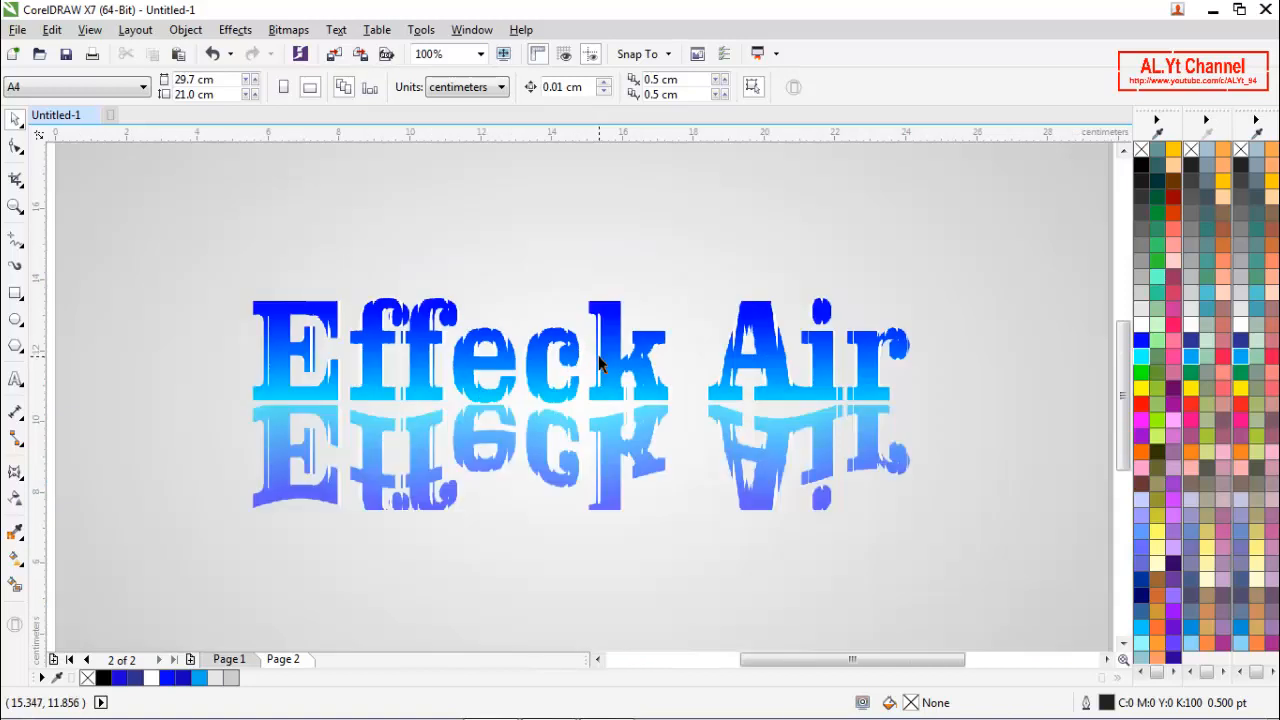
right_click(50, 217)
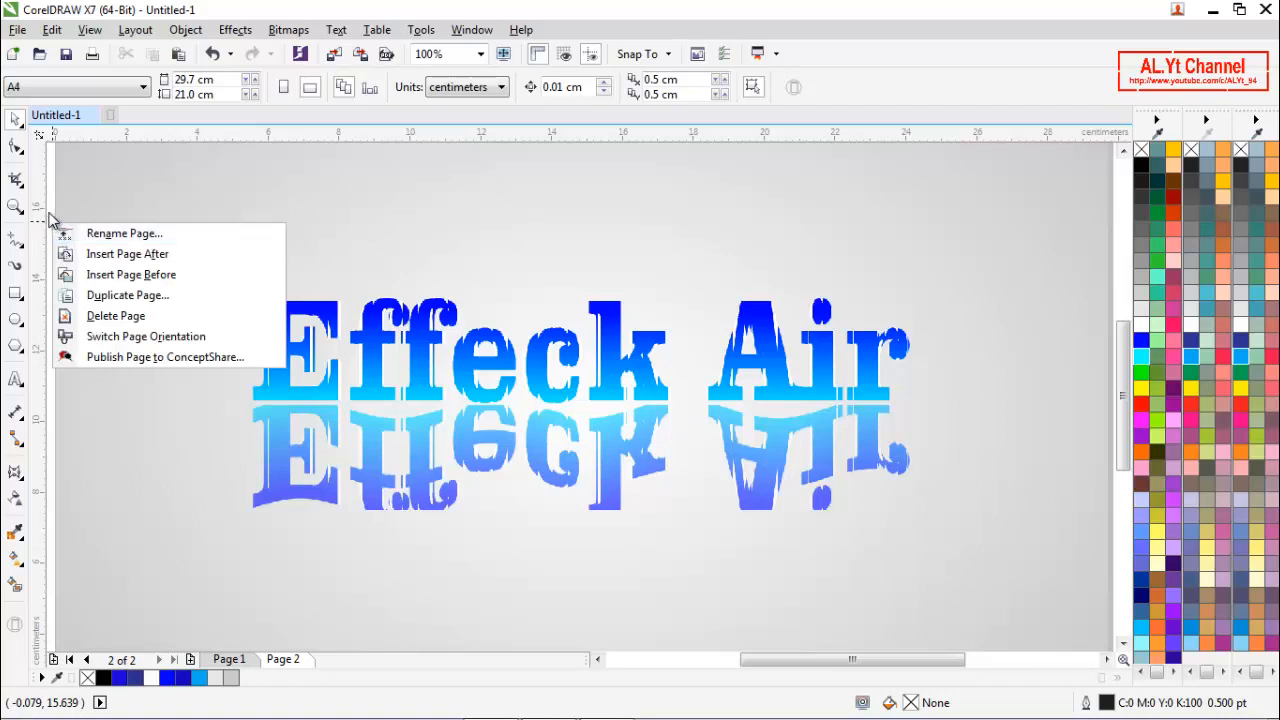
click(47, 207)
right_click(47, 207)
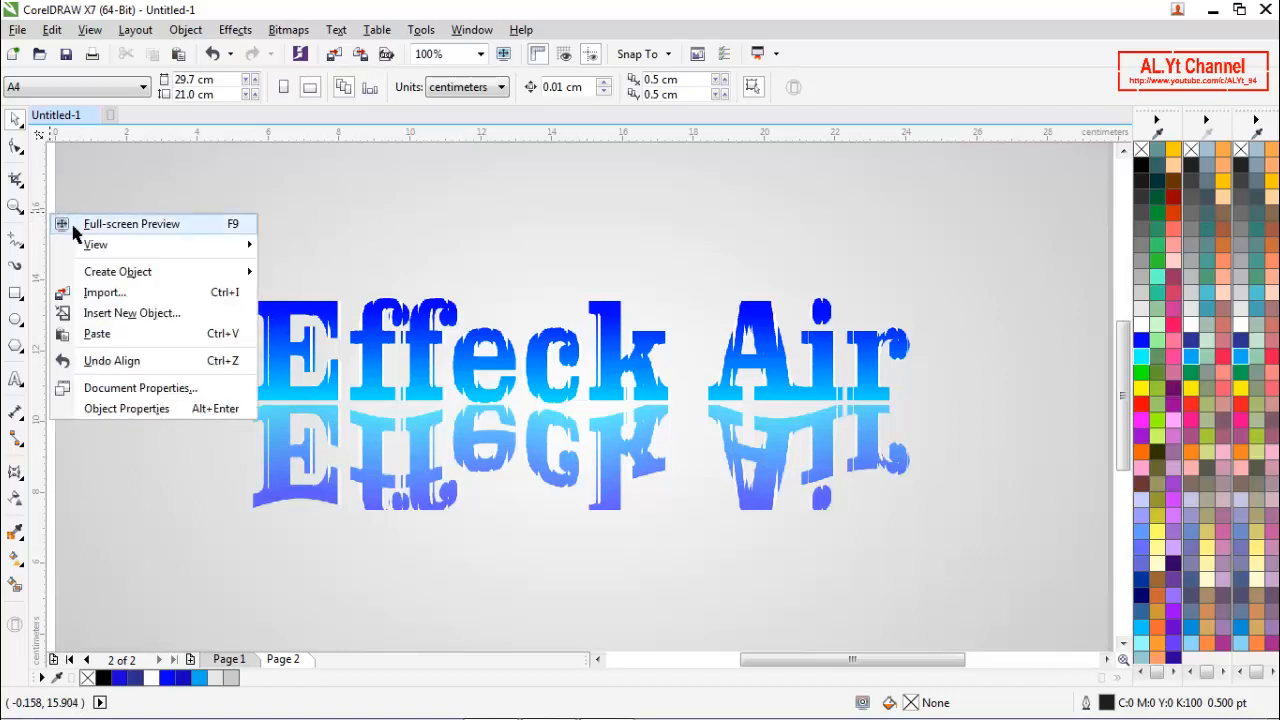
click(75, 231)
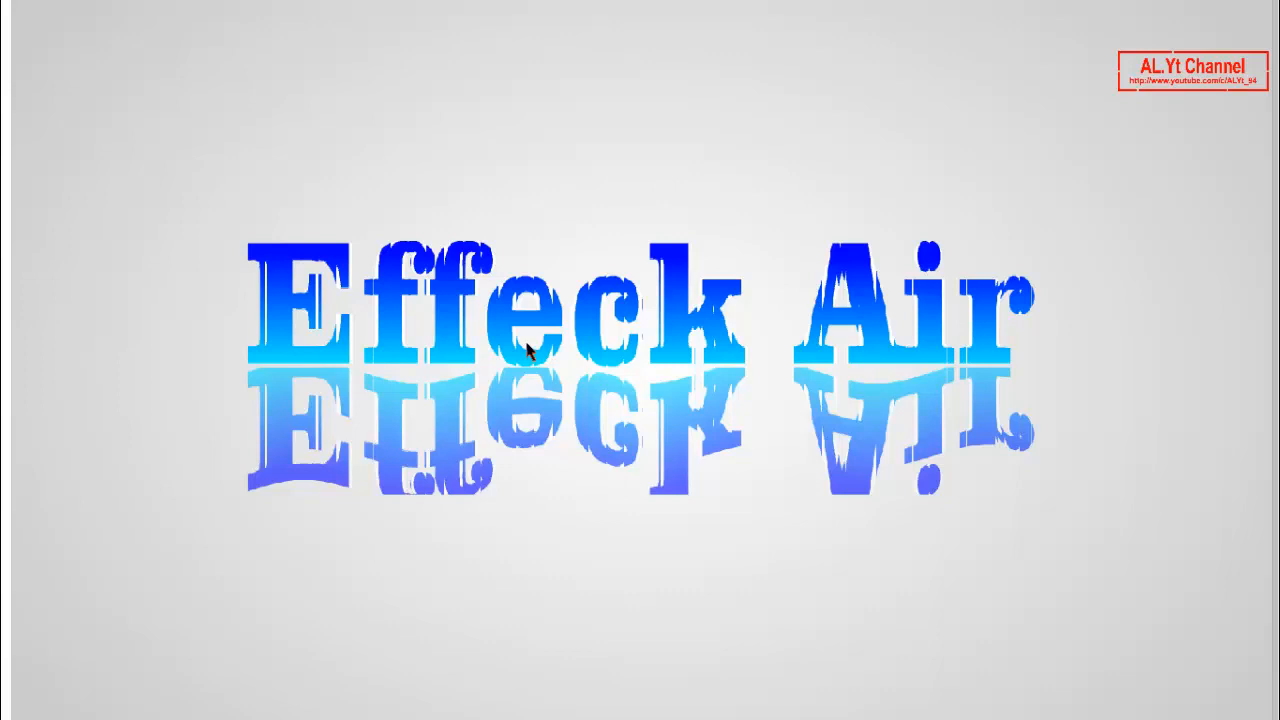
click(940, 258)
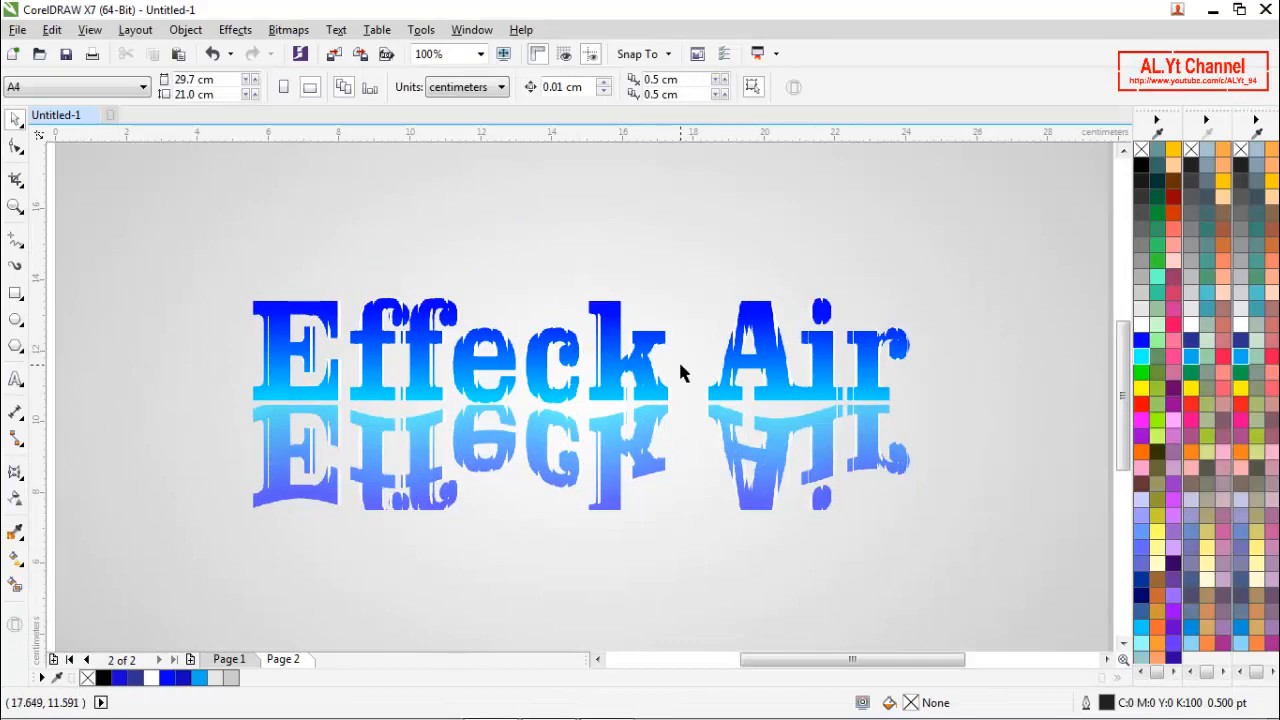